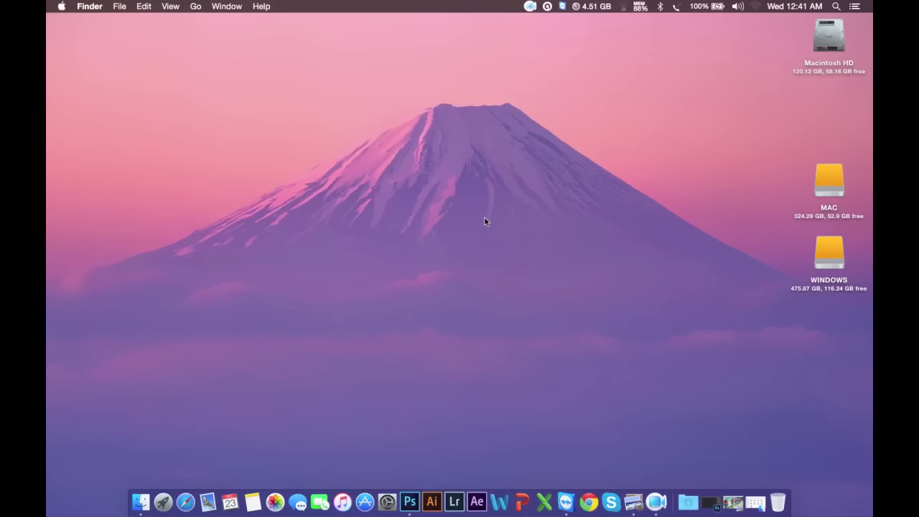
Step: View the finished multiplicity photo, then restore, move and enlarge the Photo folder window
{"action": "left_click", "coordinate": [733, 502]}
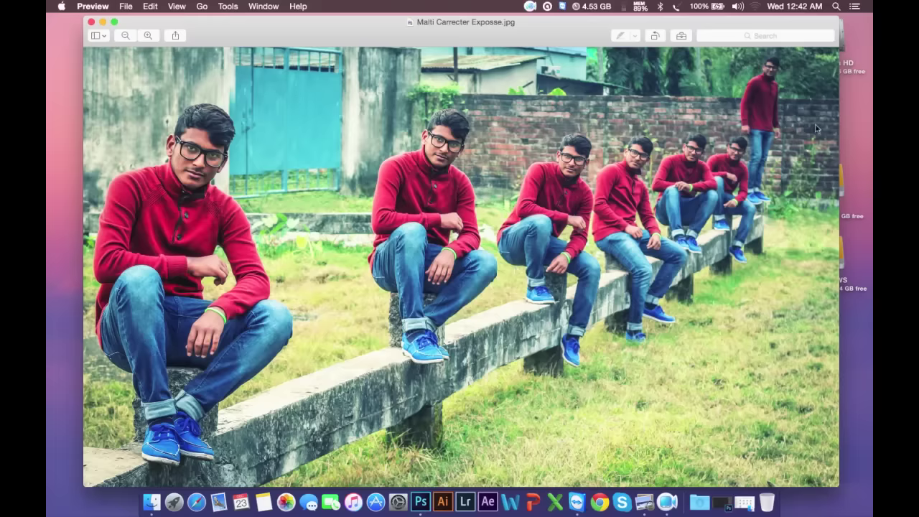
{"action": "left_click", "coordinate": [91, 22]}
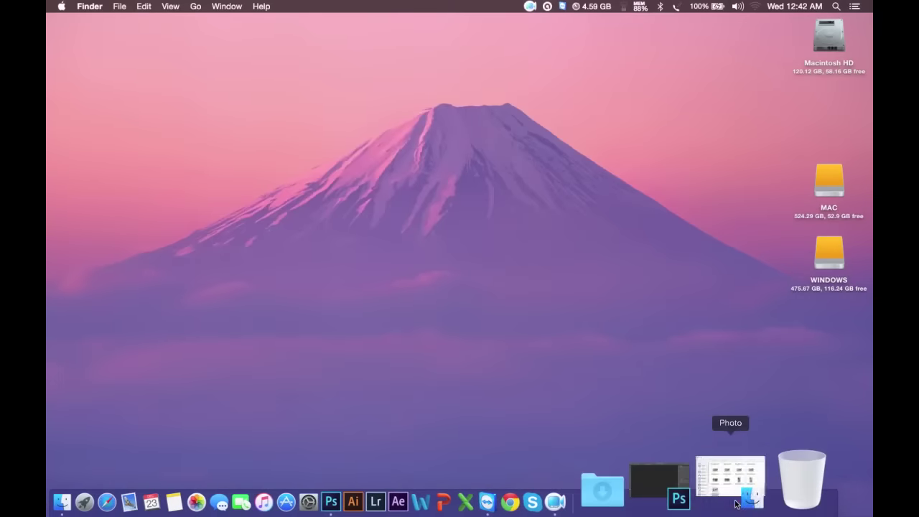
{"action": "left_click", "coordinate": [735, 502]}
{"action": "left_click_drag", "start_coordinate": [512, 92], "coordinate": [452, 56]}
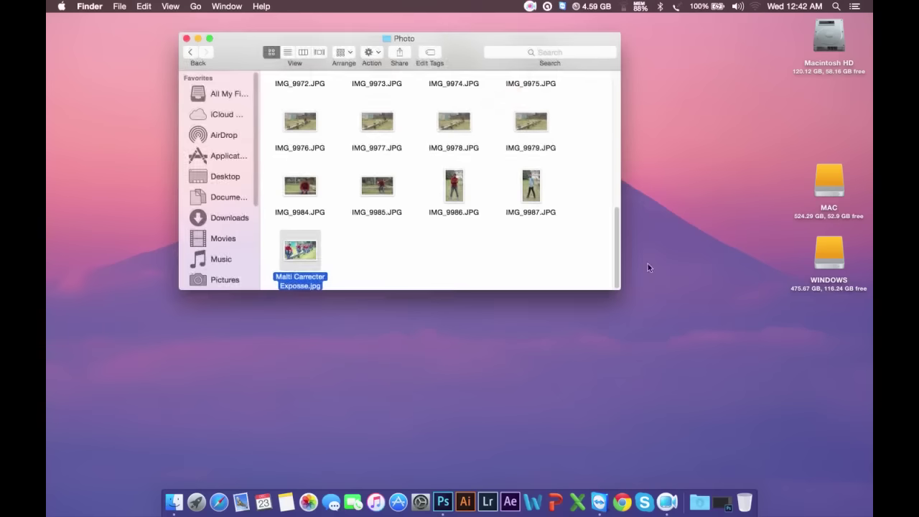
{"action": "left_click_drag", "start_coordinate": [620, 290], "coordinate": [749, 382]}
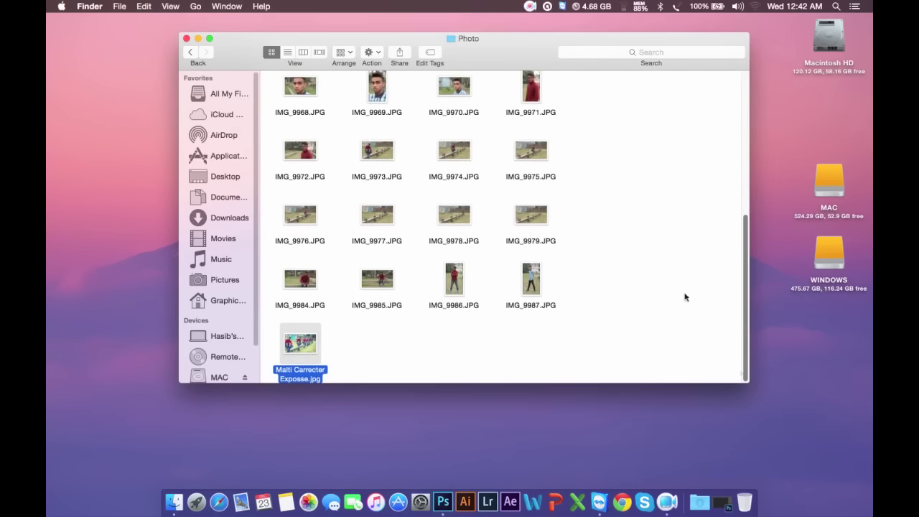
Step: Preview IMG_9973, IMG_9974, IMG_9975 and IMG_9979 one after another
{"action": "double_click", "coordinate": [374, 153]}
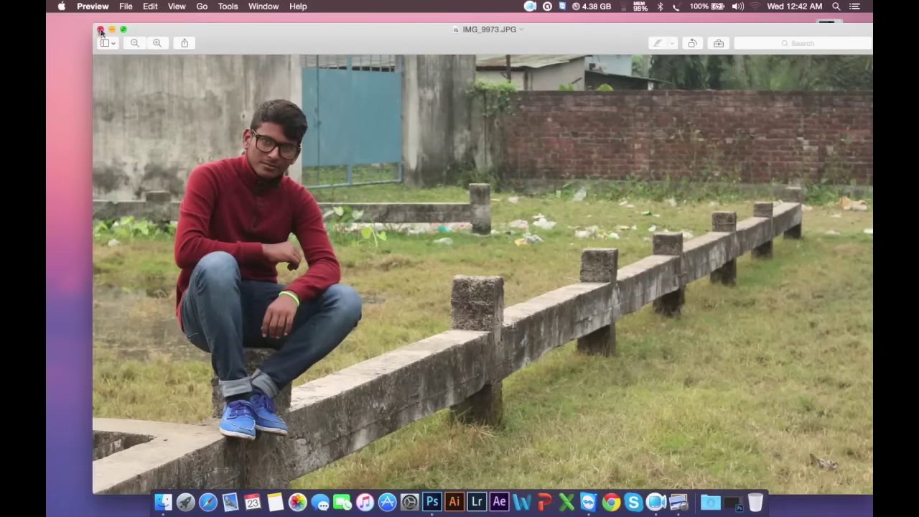
{"action": "left_click", "coordinate": [100, 29]}
{"action": "double_click", "coordinate": [445, 155]}
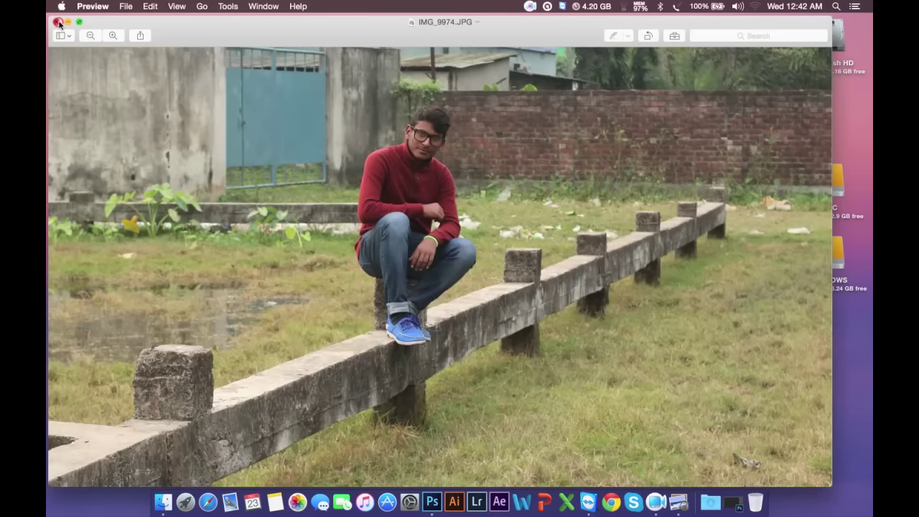
{"action": "left_click", "coordinate": [58, 22]}
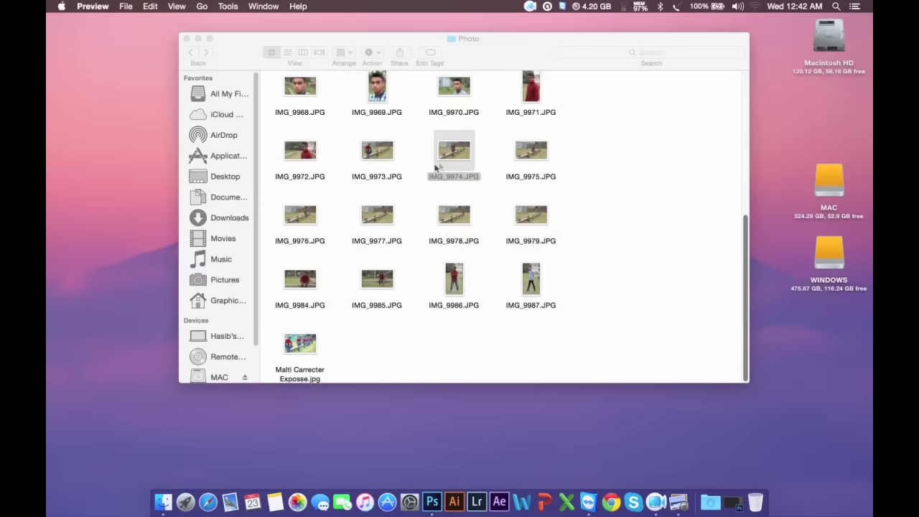
{"action": "double_click", "coordinate": [531, 151]}
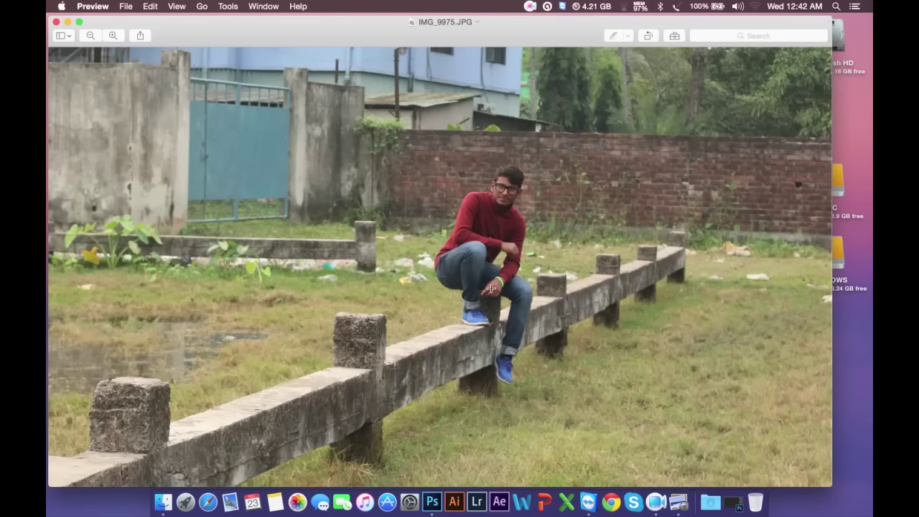
{"action": "left_click", "coordinate": [58, 22]}
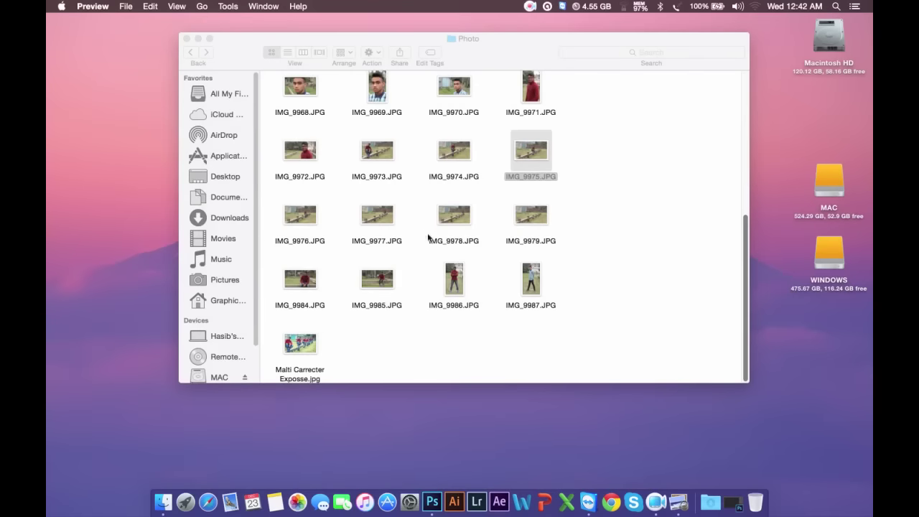
{"action": "double_click", "coordinate": [514, 216]}
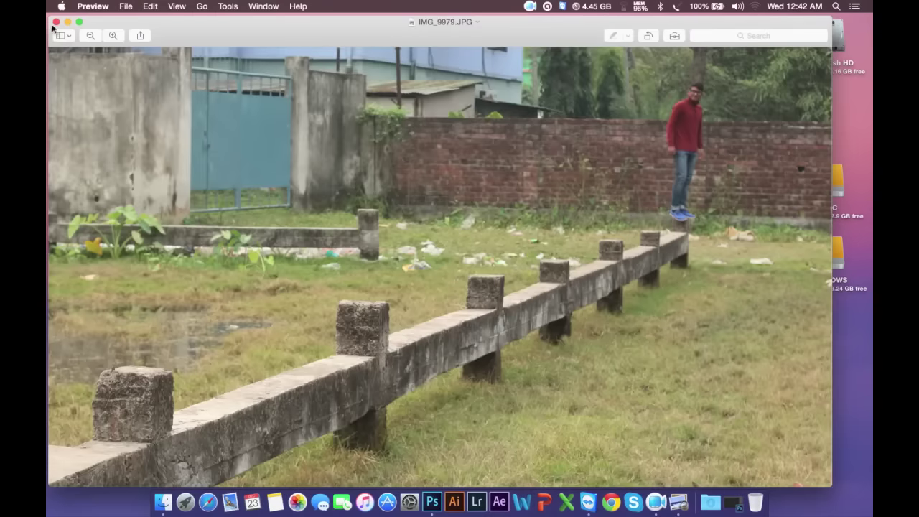
{"action": "left_click", "coordinate": [55, 22]}
Step: Select the seven photos IMG_9973 through IMG_9979 and drag them toward Photoshop
{"action": "left_click", "coordinate": [386, 158]}
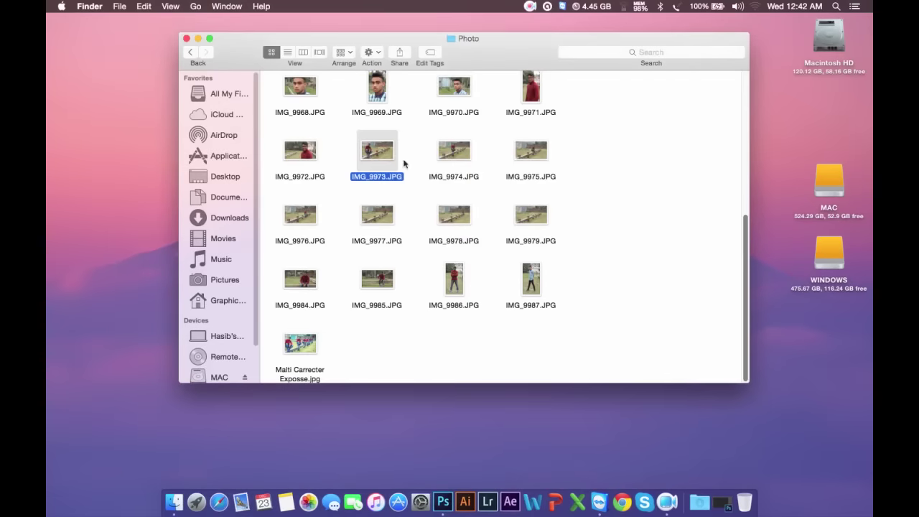
{"action": "left_click", "coordinate": [541, 224], "text": "super"}
{"action": "left_click", "coordinate": [534, 164], "text": "super"}
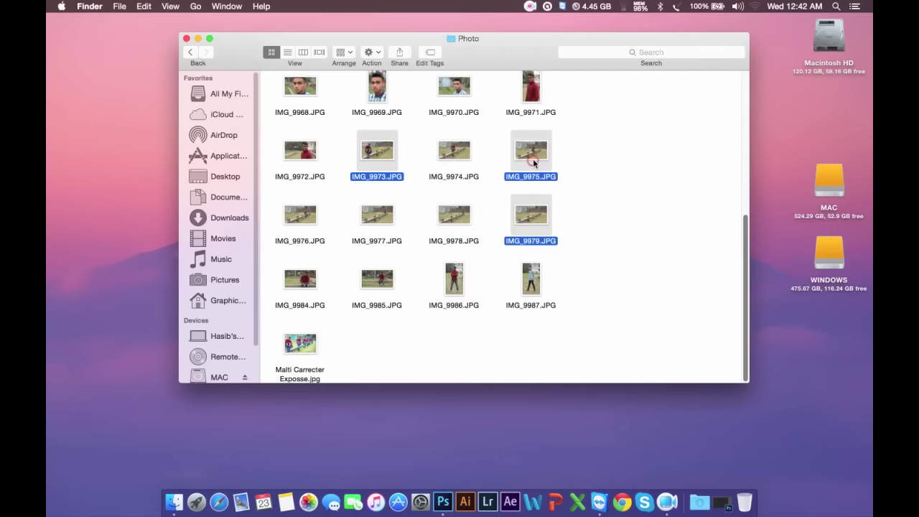
{"action": "left_click", "coordinate": [458, 160], "text": "super"}
{"action": "left_click", "coordinate": [464, 208], "text": "super"}
{"action": "left_click", "coordinate": [368, 221], "text": "super"}
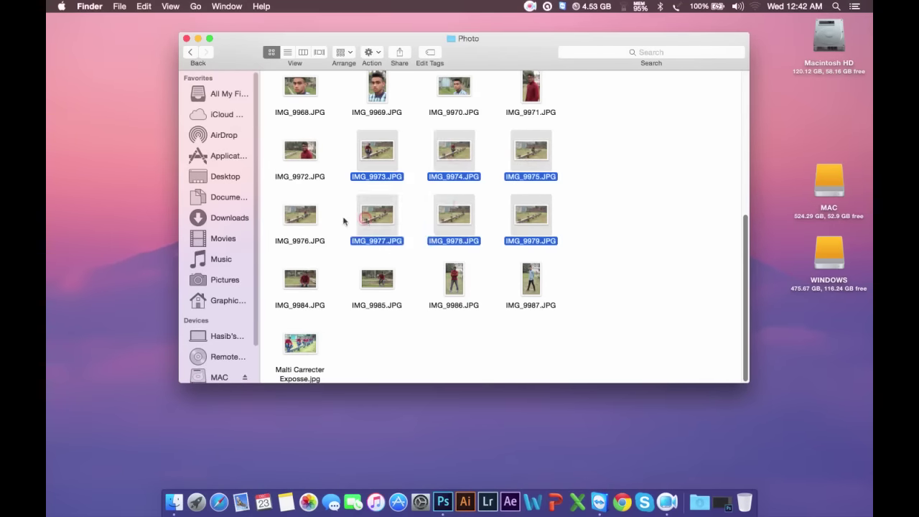
{"action": "left_click", "coordinate": [300, 219], "text": "super"}
{"action": "mouse_move", "coordinate": [377, 154]}
{"action": "left_mouse_down"}
{"action": "mouse_move", "coordinate": [589, 442]}
{"action": "mouse_move", "coordinate": [720, 500]}
{"action": "left_mouse_up"}
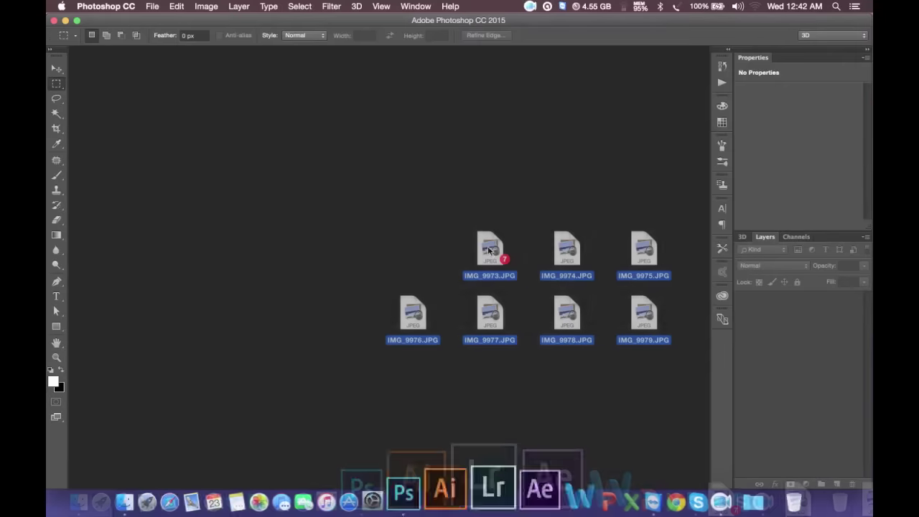
Step: Open IMG_9973–IMG_9979 in Photoshop, choose the Move tool, and browse the tabs ending on IMG_9978
{"action": "left_click_drag", "start_coordinate": [720, 500], "coordinate": [296, 246]}
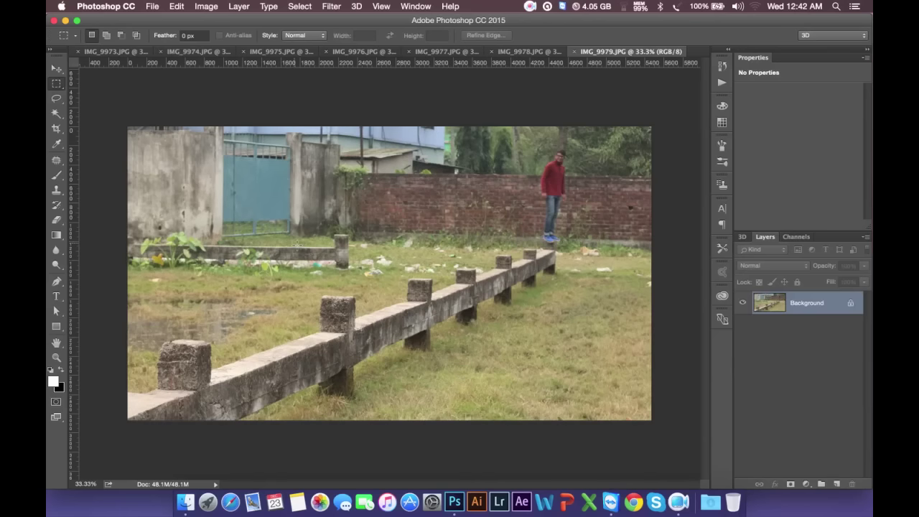
{"action": "left_click", "coordinate": [56, 69]}
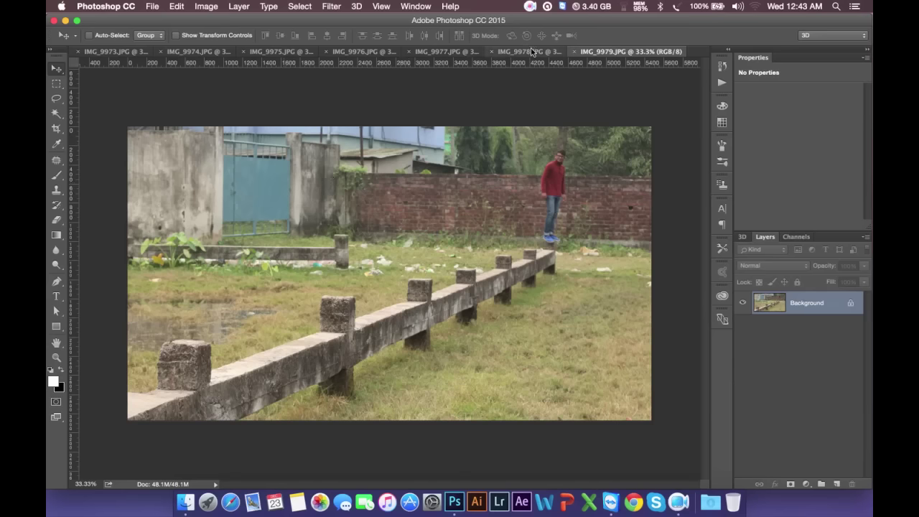
{"action": "left_click", "coordinate": [115, 56]}
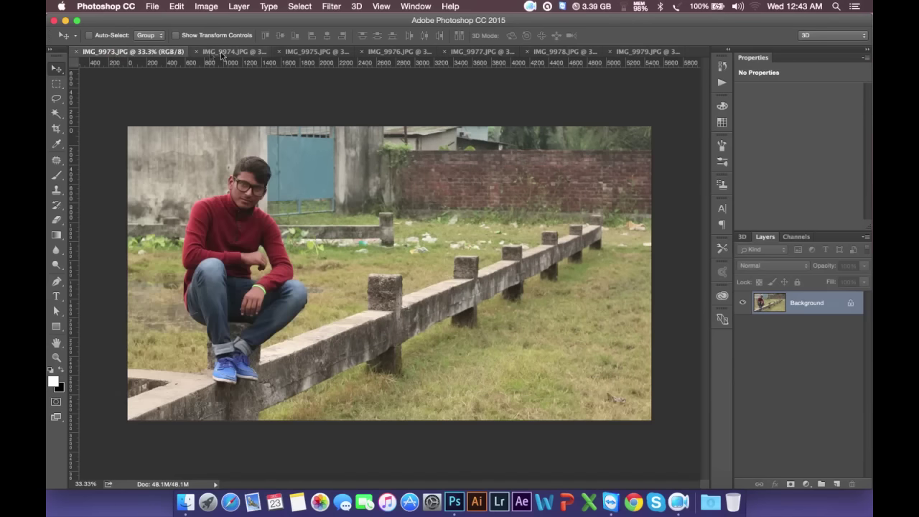
{"action": "left_click", "coordinate": [223, 56]}
{"action": "left_click", "coordinate": [121, 58]}
{"action": "left_click", "coordinate": [612, 55]}
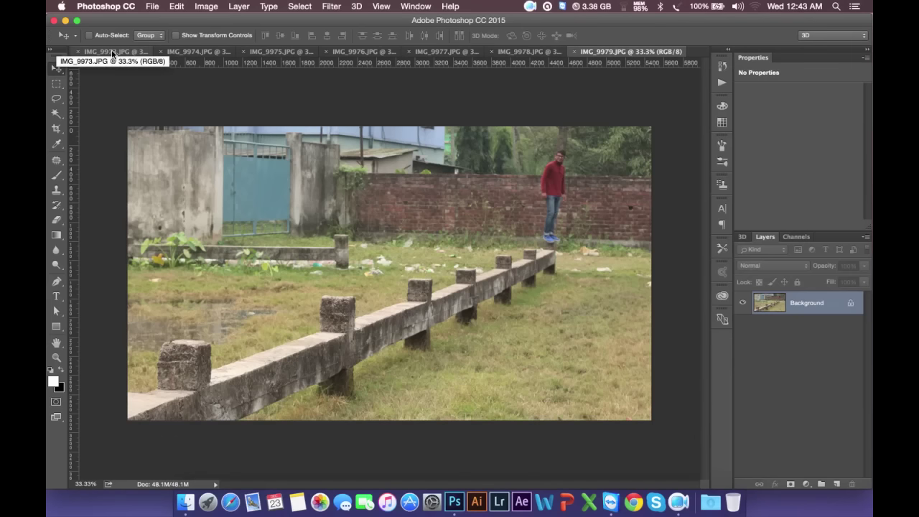
{"action": "left_click", "coordinate": [111, 49]}
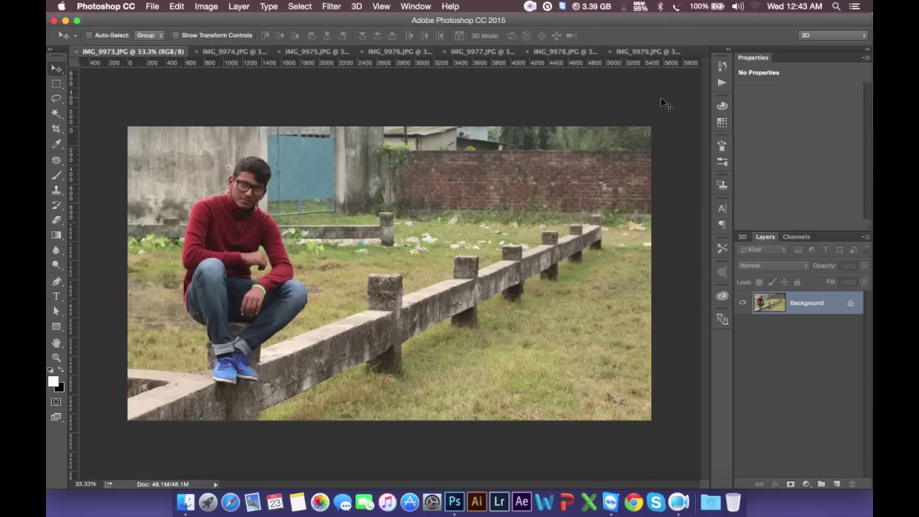
{"action": "left_click", "coordinate": [563, 51]}
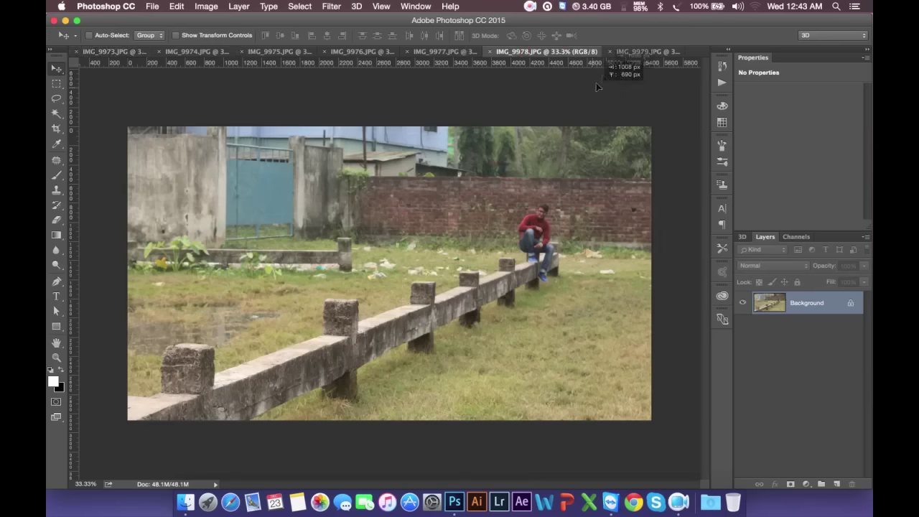
Step: Drag IMG_9978, IMG_9977 and IMG_9976 into IMG_9979 as layers, closing each source
{"action": "mouse_move", "coordinate": [610, 57]}
{"action": "left_mouse_down"}
{"action": "mouse_move", "coordinate": [482, 199]}
{"action": "mouse_move", "coordinate": [496, 166]}
{"action": "left_mouse_up"}
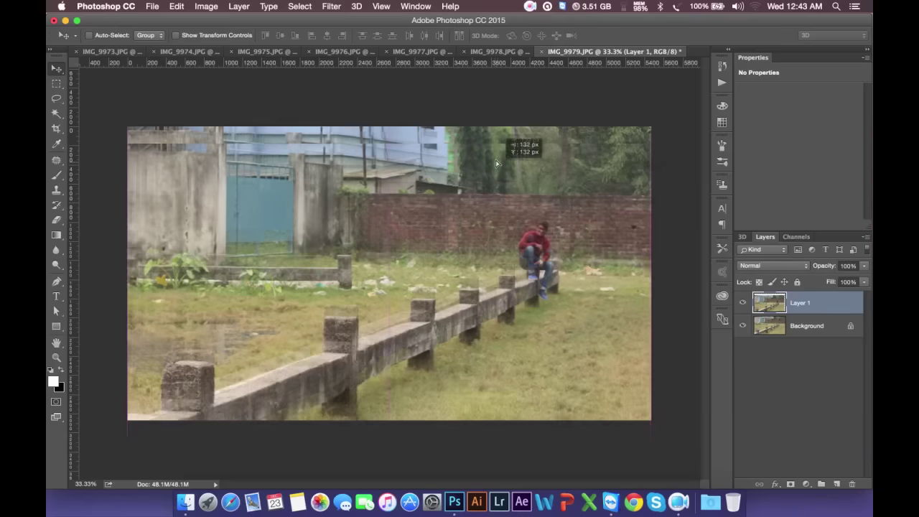
{"action": "left_click", "coordinate": [520, 52]}
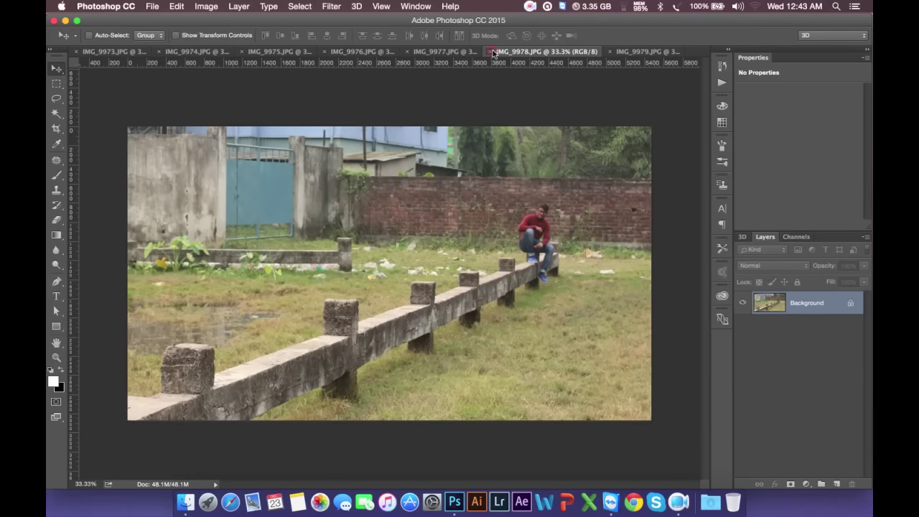
{"action": "left_click", "coordinate": [493, 52]}
{"action": "left_click", "coordinate": [480, 53]}
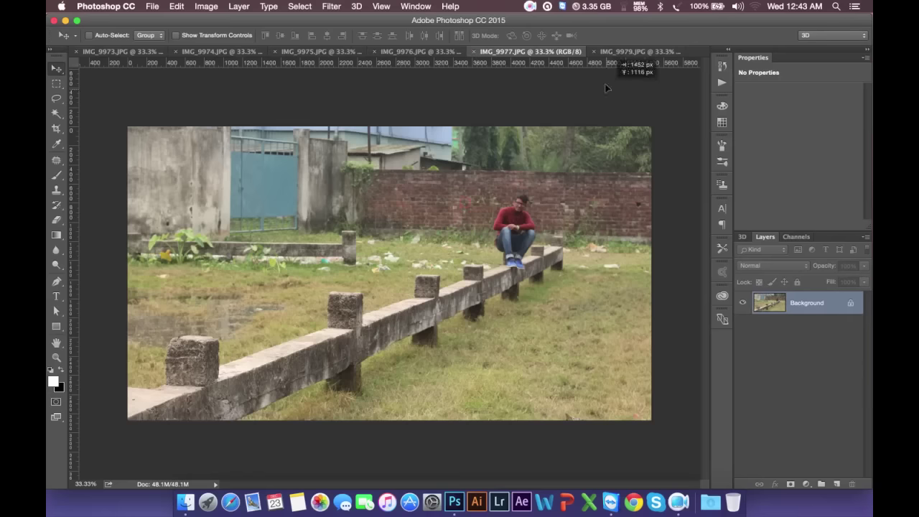
{"action": "left_click_drag", "start_coordinate": [606, 88], "coordinate": [468, 183]}
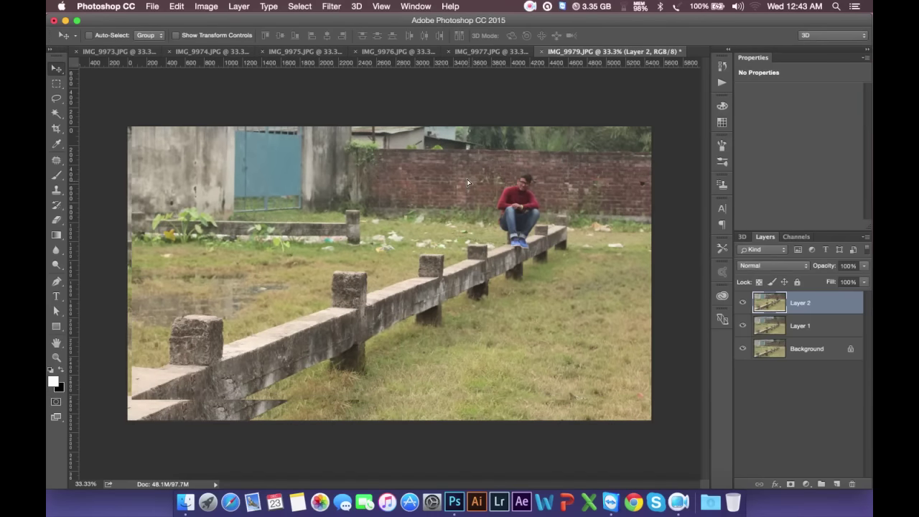
{"action": "left_click", "coordinate": [498, 53]}
{"action": "left_click", "coordinate": [474, 52]}
{"action": "left_click", "coordinate": [470, 52]}
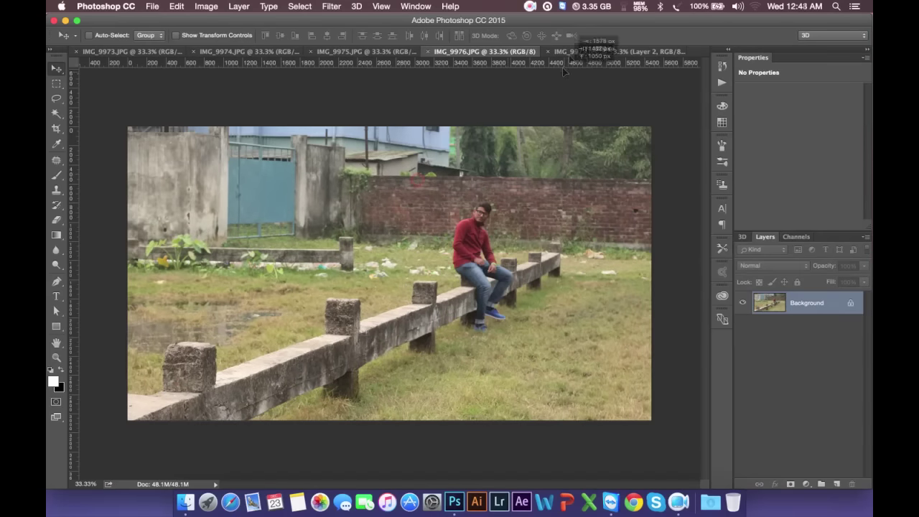
{"action": "left_click_drag", "start_coordinate": [572, 52], "coordinate": [452, 146]}
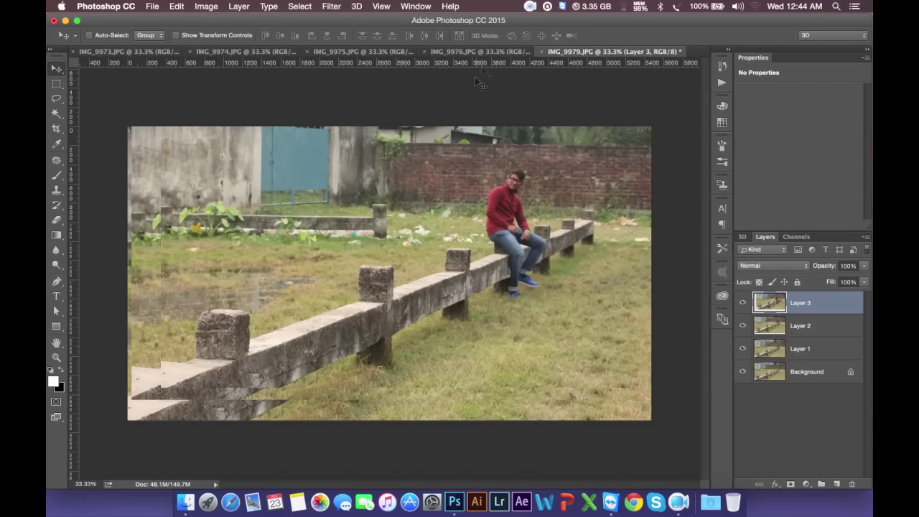
{"action": "left_click", "coordinate": [481, 53]}
{"action": "left_click", "coordinate": [481, 52]}
Step: Drag IMG_9975, IMG_9974 and IMG_9973 into IMG_9979 as layers, closing each source
{"action": "left_click", "coordinate": [426, 52]}
{"action": "left_click", "coordinate": [410, 52]}
{"action": "mouse_move", "coordinate": [445, 108]}
{"action": "left_mouse_down"}
{"action": "mouse_move", "coordinate": [463, 55]}
{"action": "mouse_move", "coordinate": [410, 165]}
{"action": "left_mouse_up"}
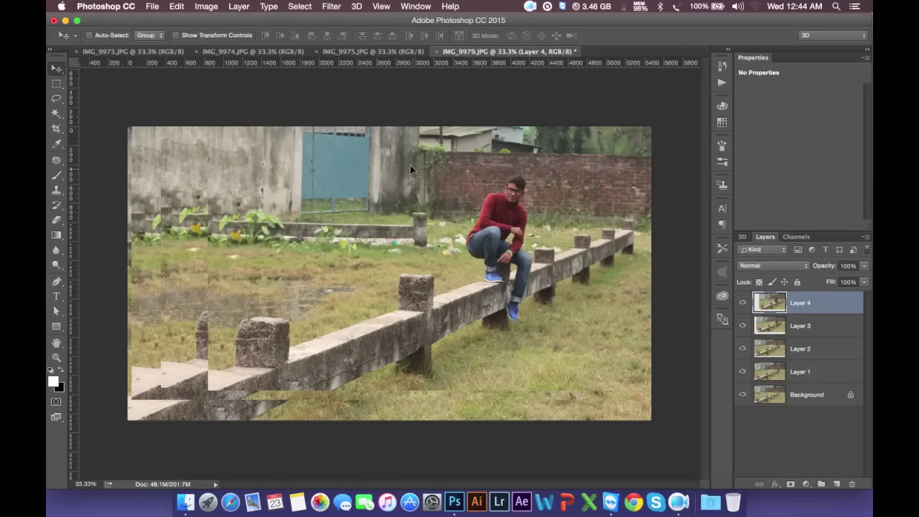
{"action": "left_click", "coordinate": [330, 52]}
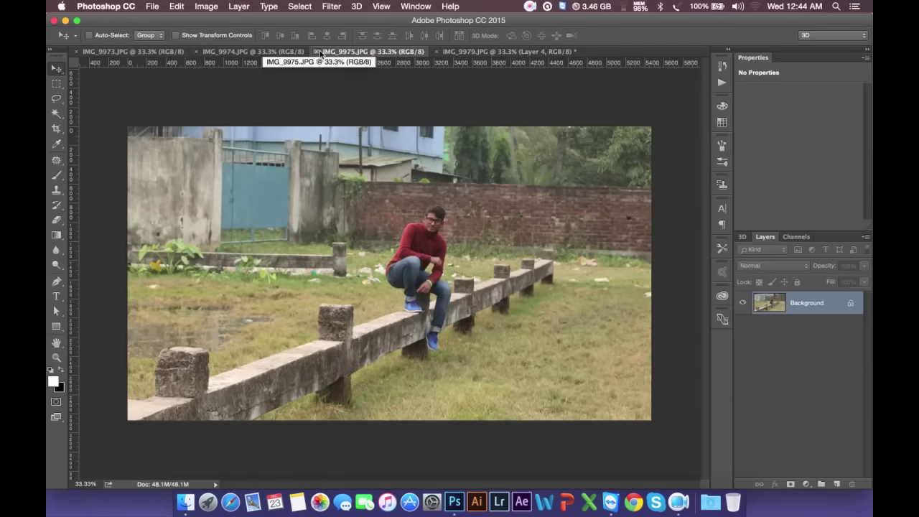
{"action": "left_click", "coordinate": [316, 52]}
{"action": "left_click", "coordinate": [287, 52]}
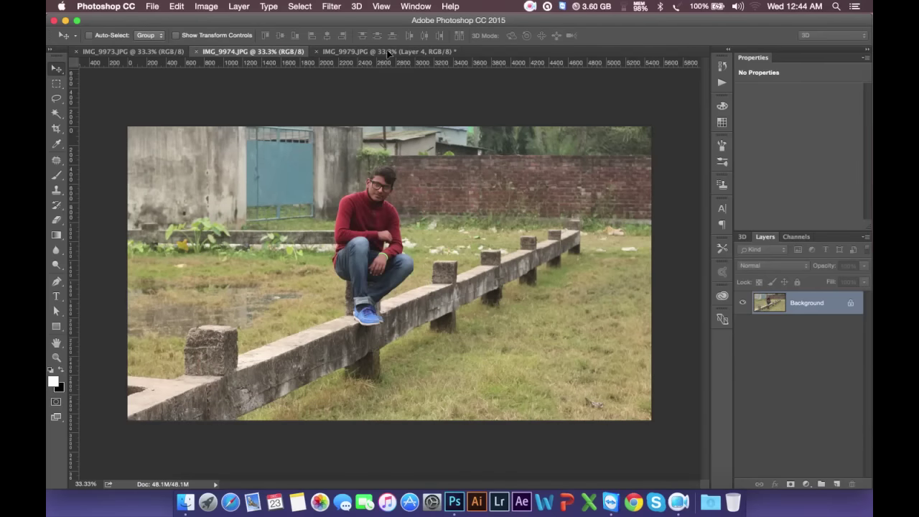
{"action": "left_click", "coordinate": [388, 52]}
{"action": "left_click_drag", "start_coordinate": [388, 54], "coordinate": [388, 143]}
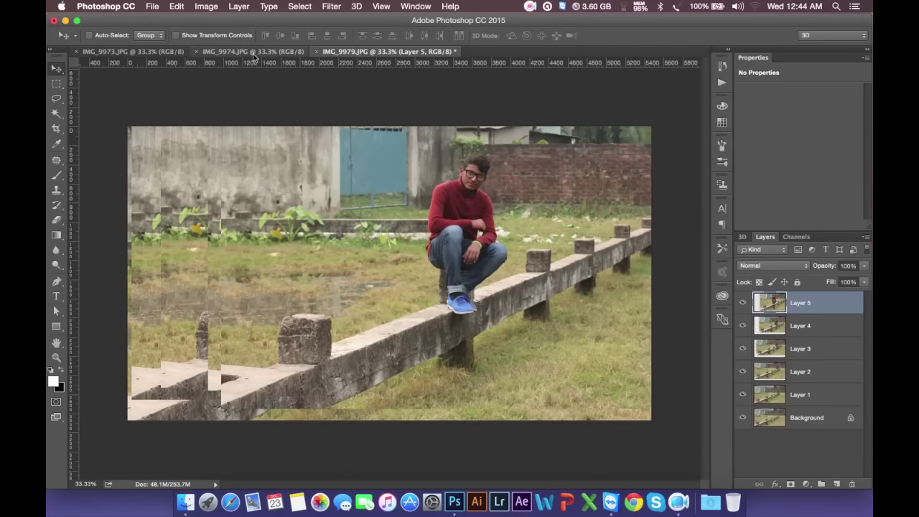
{"action": "left_click", "coordinate": [215, 53]}
{"action": "left_click", "coordinate": [195, 52]}
{"action": "left_click", "coordinate": [133, 52]}
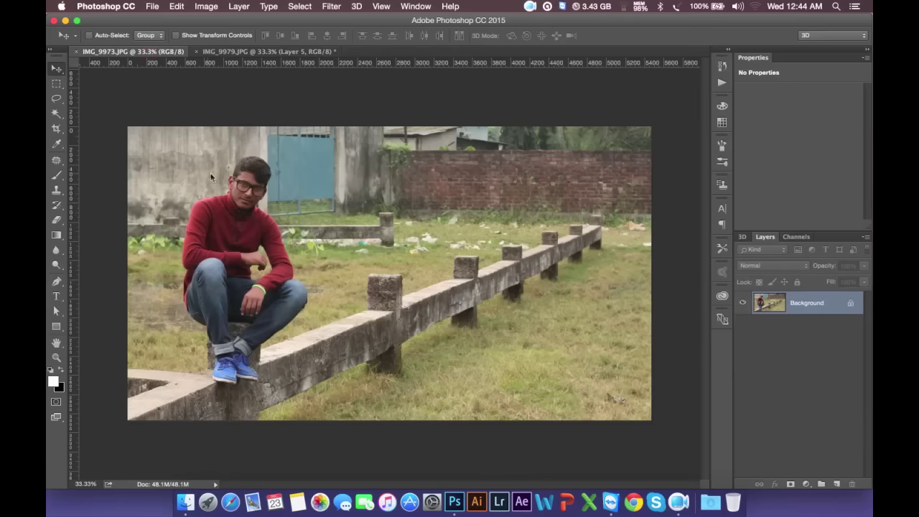
{"action": "left_click_drag", "start_coordinate": [275, 51], "coordinate": [277, 166]}
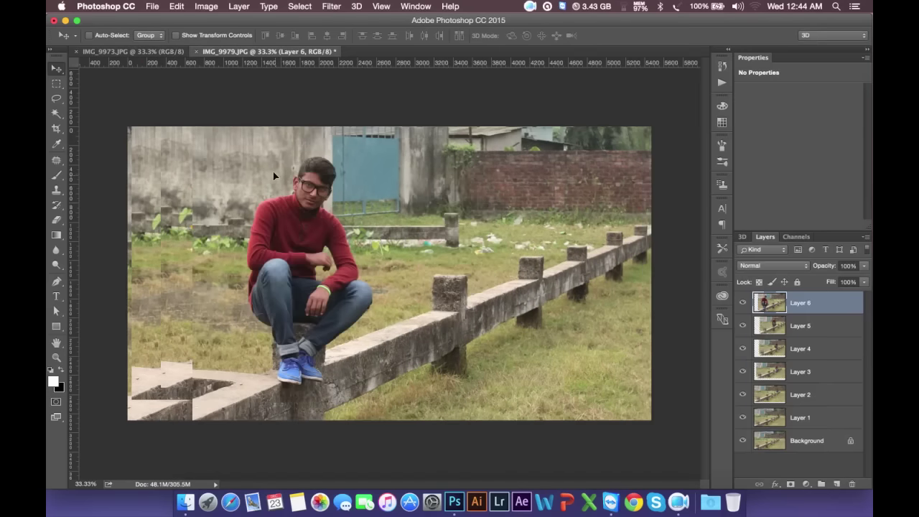
{"action": "left_click", "coordinate": [108, 51]}
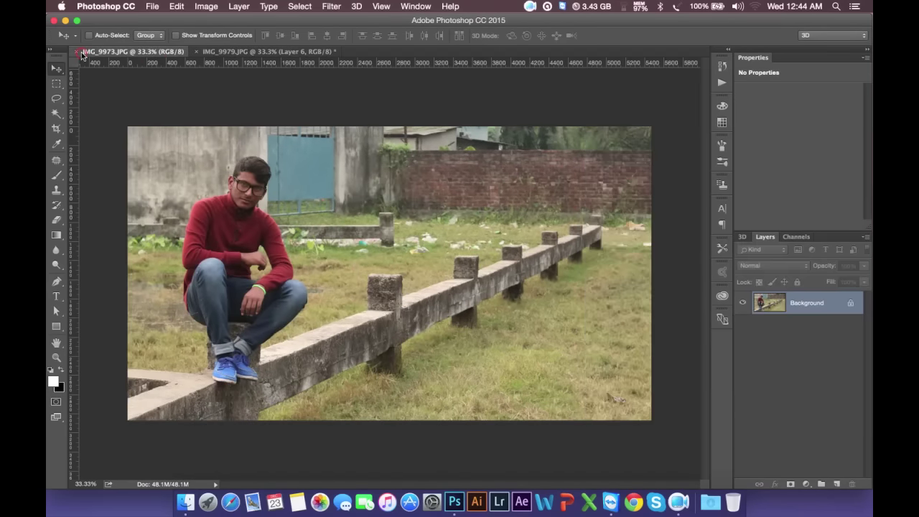
{"action": "left_click", "coordinate": [76, 52]}
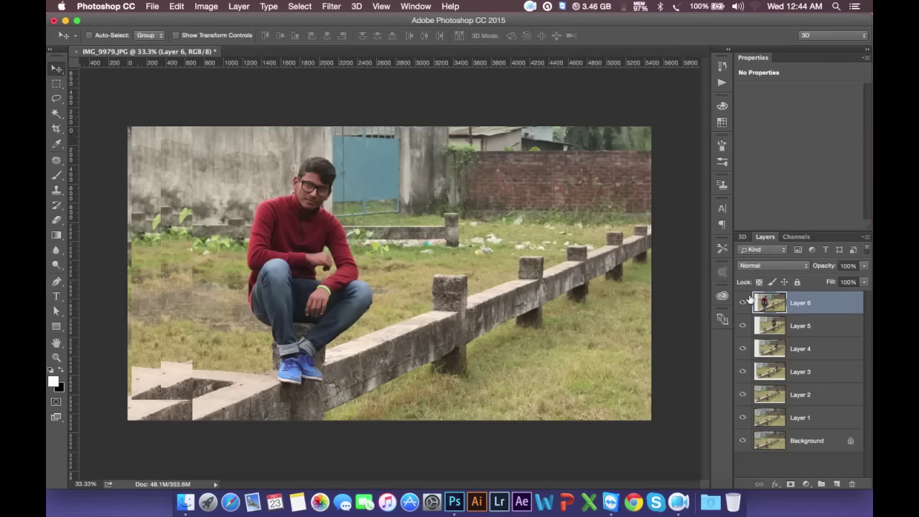
{"action": "left_click", "coordinate": [749, 299]}
{"action": "left_click", "coordinate": [743, 326]}
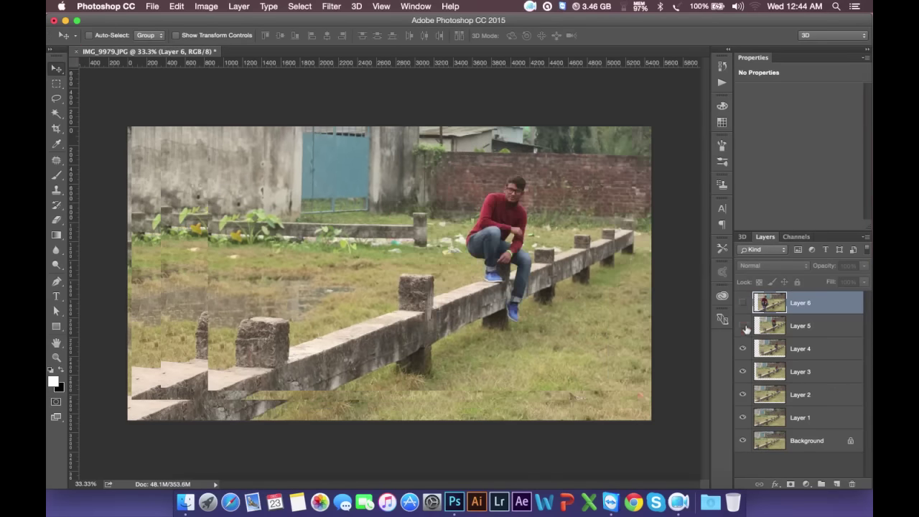
{"action": "left_click", "coordinate": [743, 349]}
{"action": "left_click", "coordinate": [743, 372]}
{"action": "left_click", "coordinate": [744, 394]}
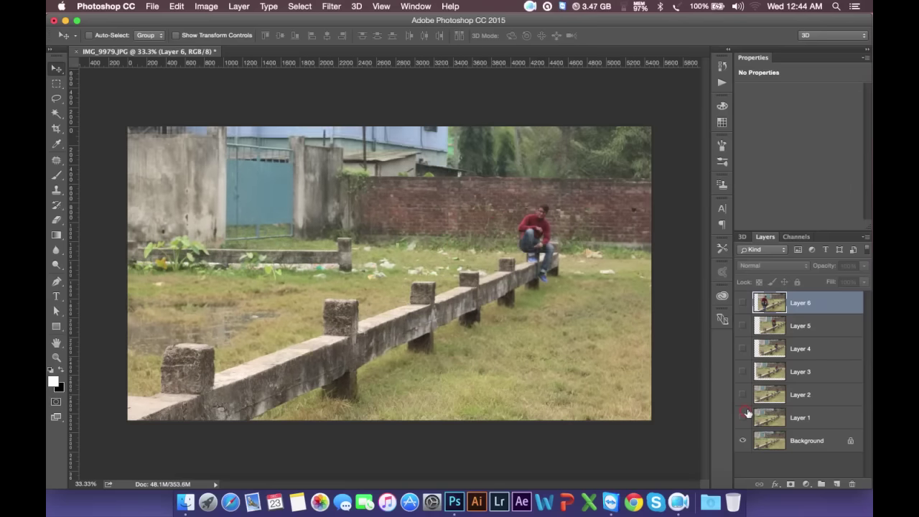
{"action": "left_click", "coordinate": [744, 417]}
{"action": "left_click_drag", "start_coordinate": [747, 415], "coordinate": [745, 302]}
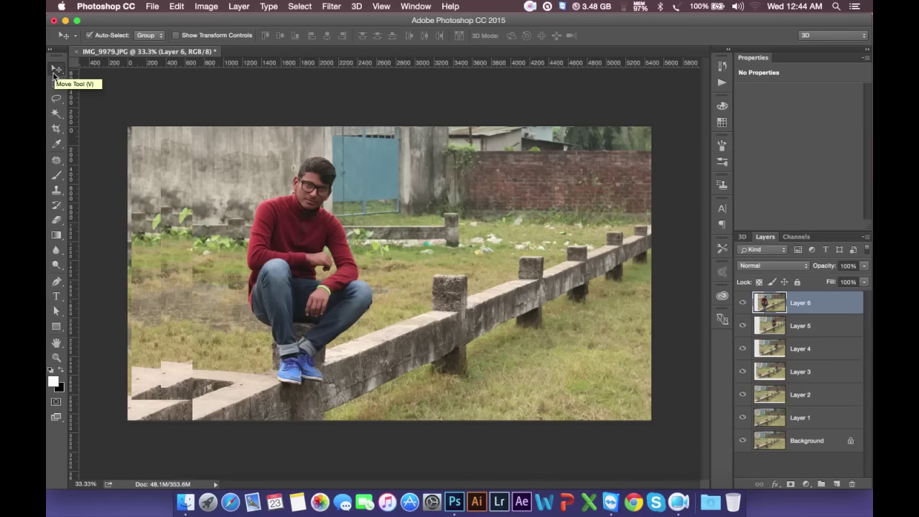
Step: Select all and align Layers 6 through 1 to the canvas left edge
{"action": "key", "text": "ctrl+a"}
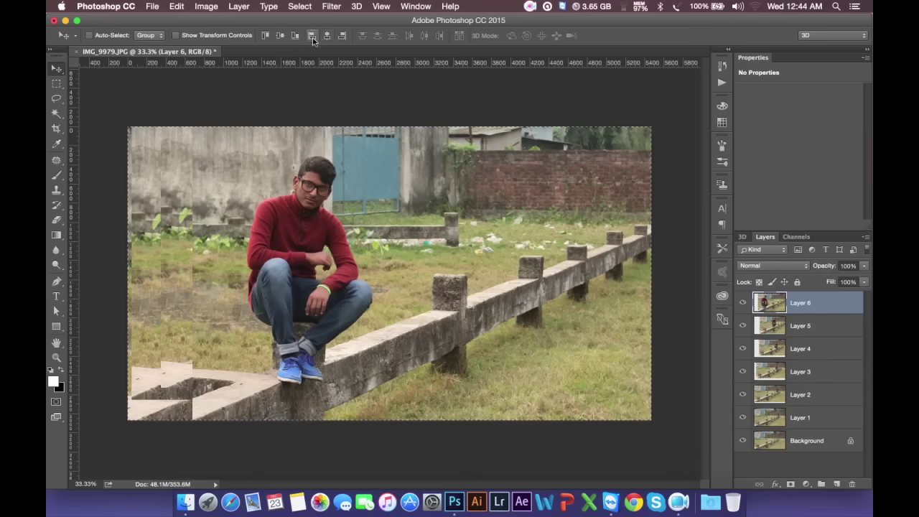
{"action": "left_click", "coordinate": [342, 35]}
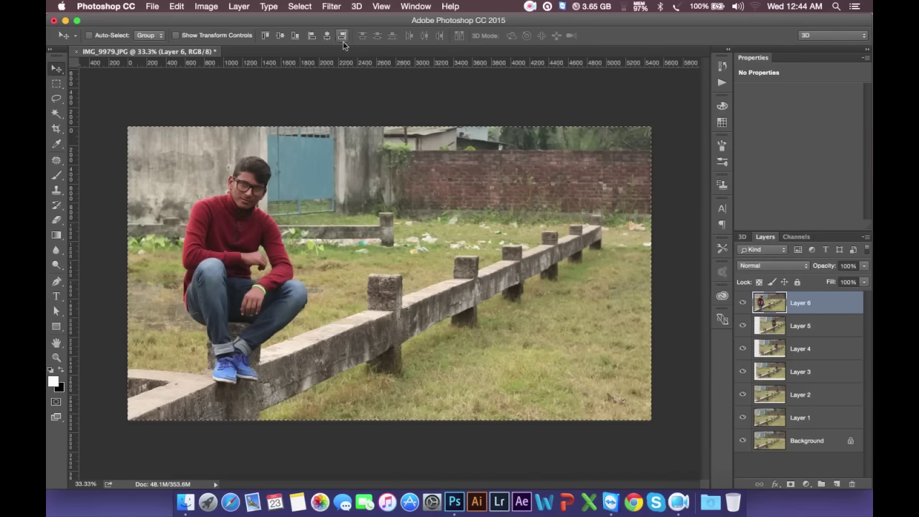
{"action": "left_click", "coordinate": [774, 322]}
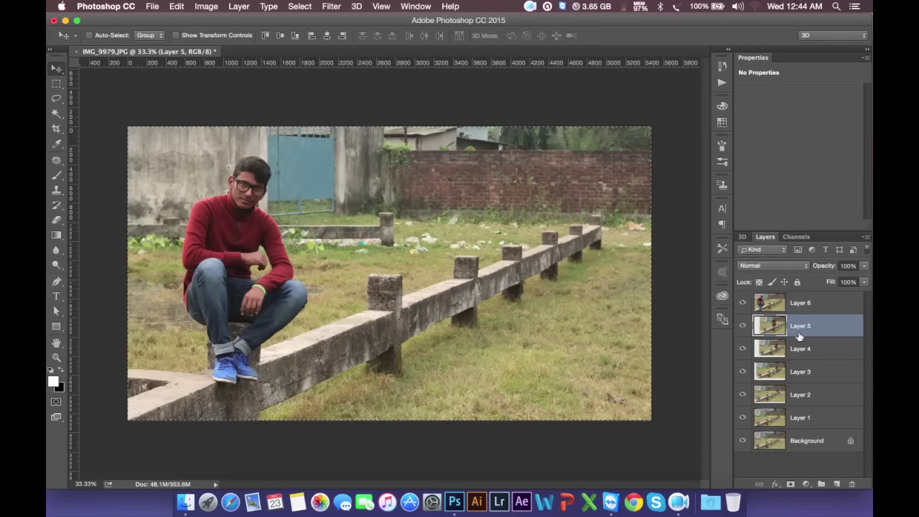
{"action": "left_click", "coordinate": [281, 36]}
{"action": "key", "text": "ctrl+a"}
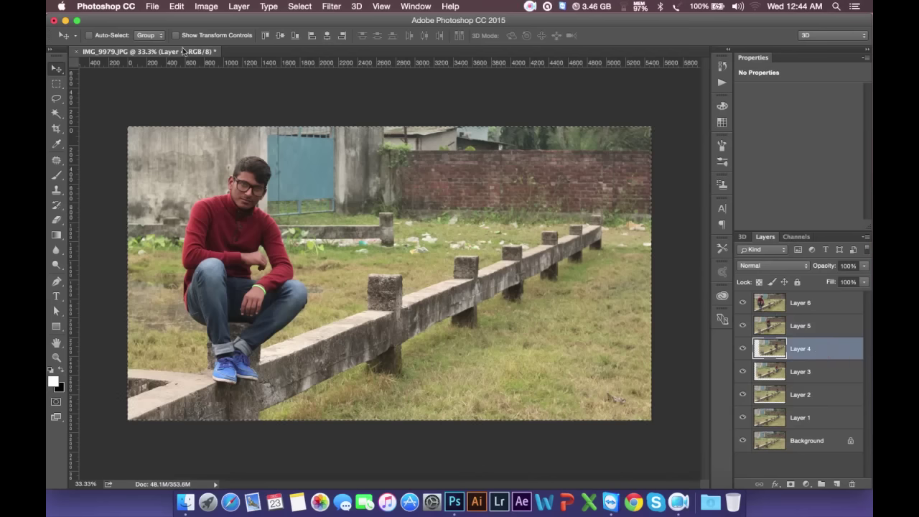
{"action": "left_click", "coordinate": [327, 36]}
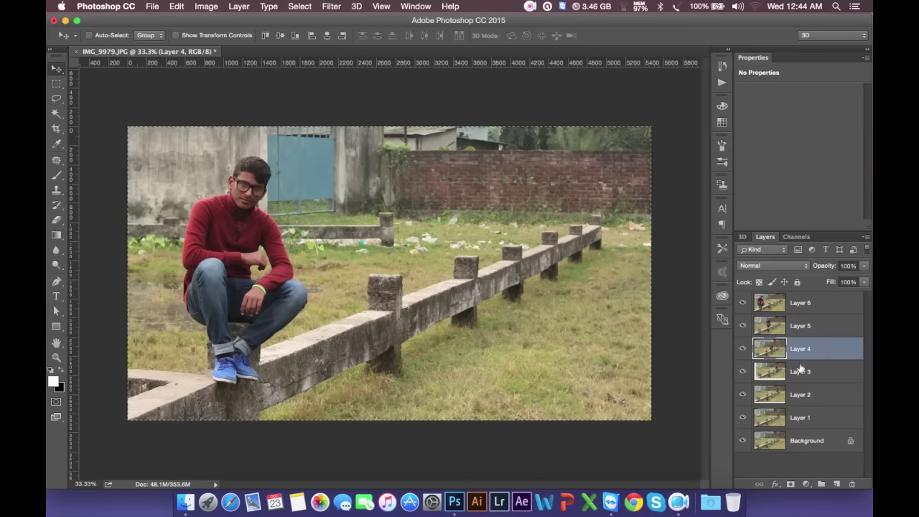
{"action": "left_click", "coordinate": [798, 366]}
{"action": "left_click", "coordinate": [327, 36]}
{"action": "left_click", "coordinate": [776, 399]}
{"action": "left_click", "coordinate": [280, 36]}
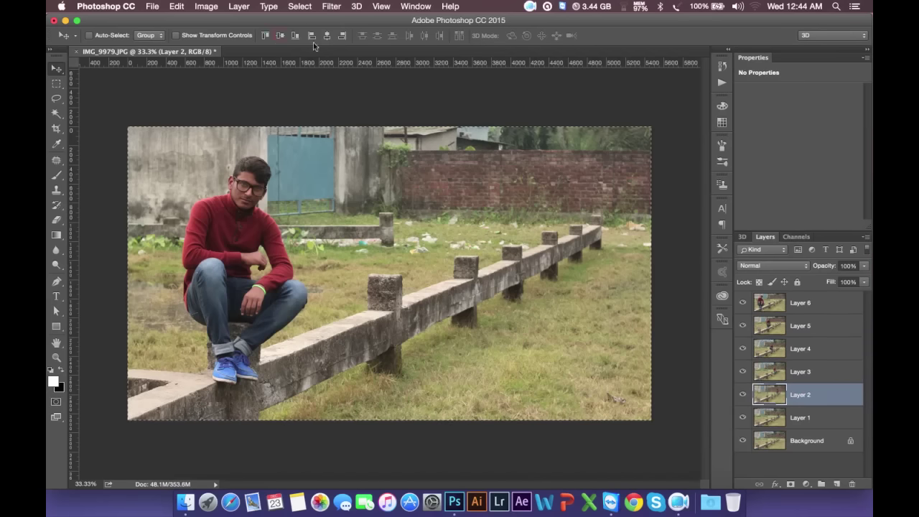
{"action": "left_click", "coordinate": [775, 417]}
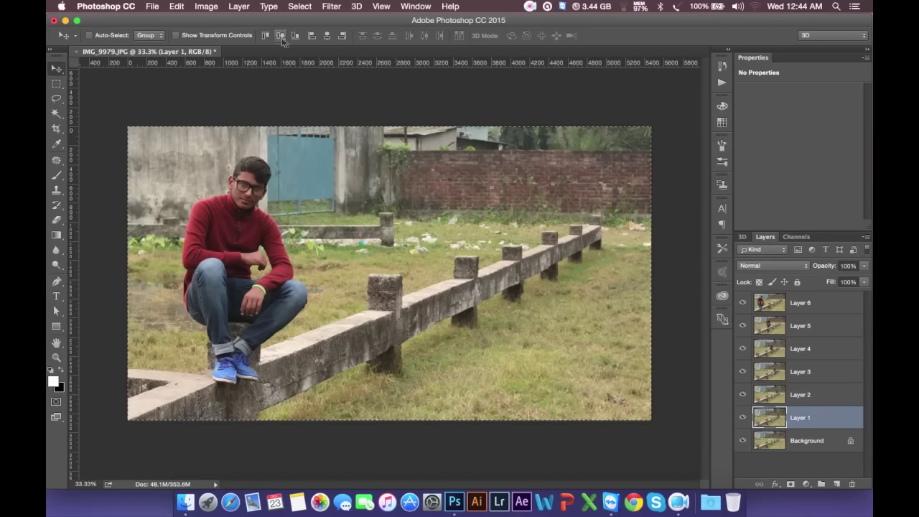
{"action": "left_click", "coordinate": [328, 36]}
Step: Deselect the canvas and hide Layers 6 through 2
{"action": "left_click", "coordinate": [300, 7]}
{"action": "left_click", "coordinate": [309, 31]}
{"action": "left_click", "coordinate": [803, 306]}
{"action": "left_click_drag", "start_coordinate": [745, 305], "coordinate": [744, 418]}
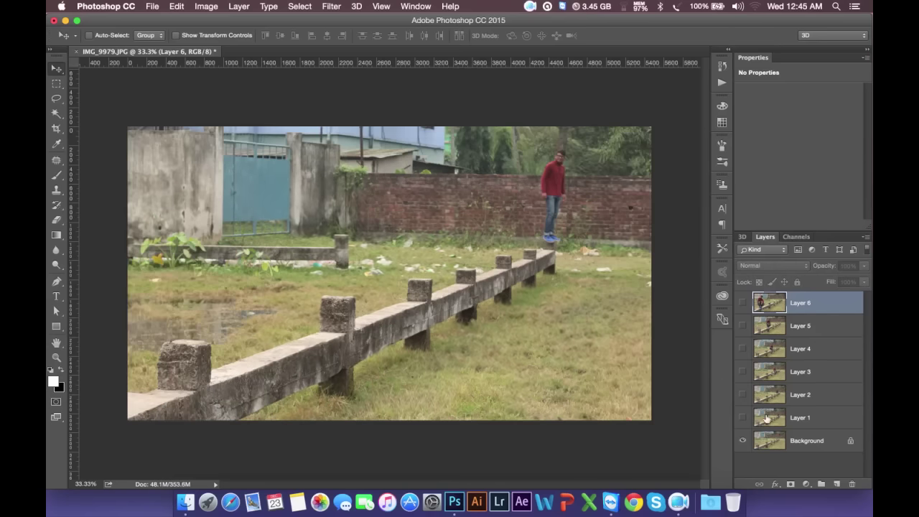
Step: Show Layer 1 again and lower its opacity to 37%
{"action": "left_click", "coordinate": [792, 435]}
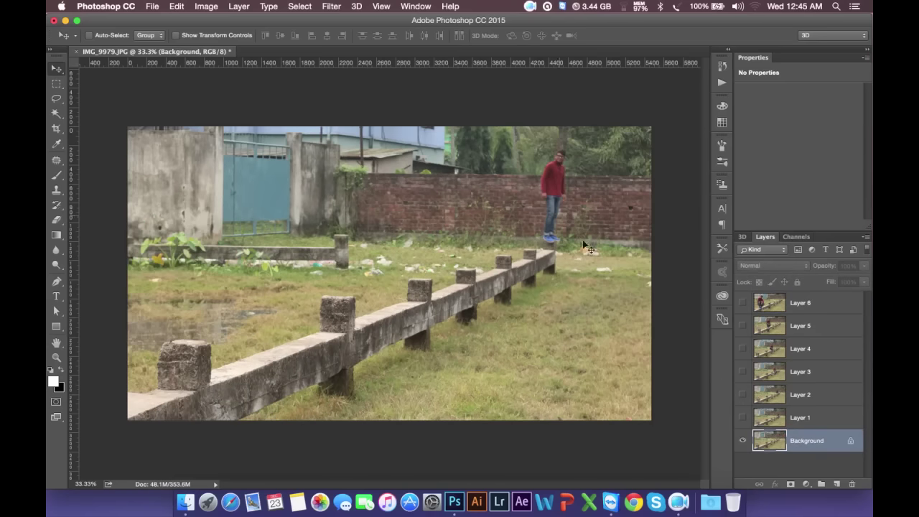
{"action": "left_click", "coordinate": [745, 419]}
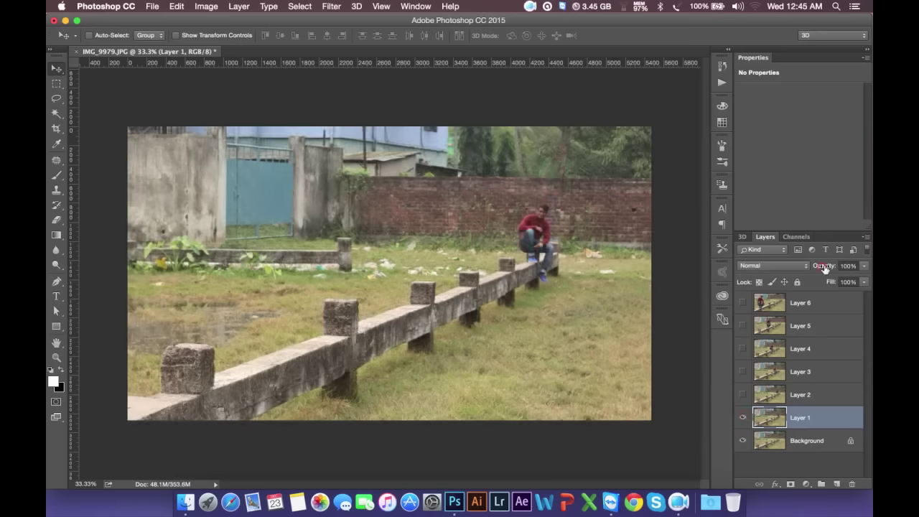
{"action": "left_click_drag", "start_coordinate": [825, 268], "coordinate": [799, 262]}
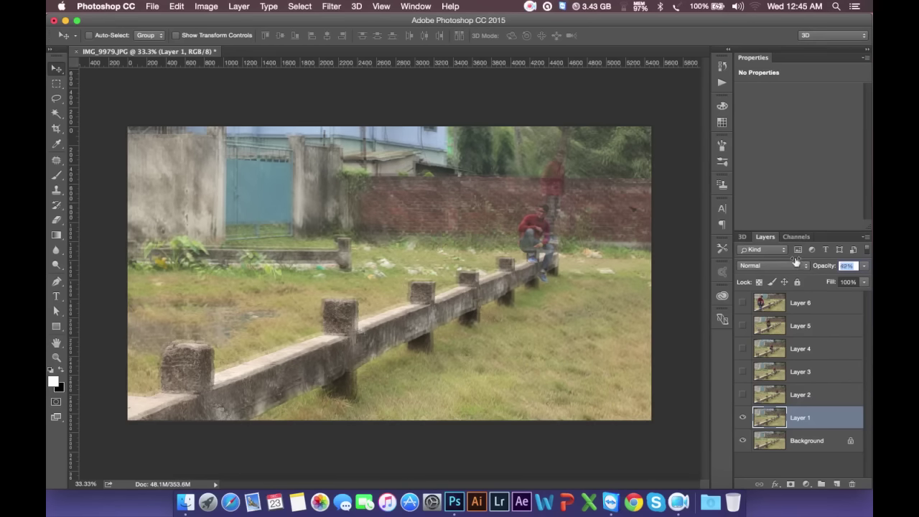
{"action": "left_click_drag", "start_coordinate": [800, 263], "coordinate": [787, 261]}
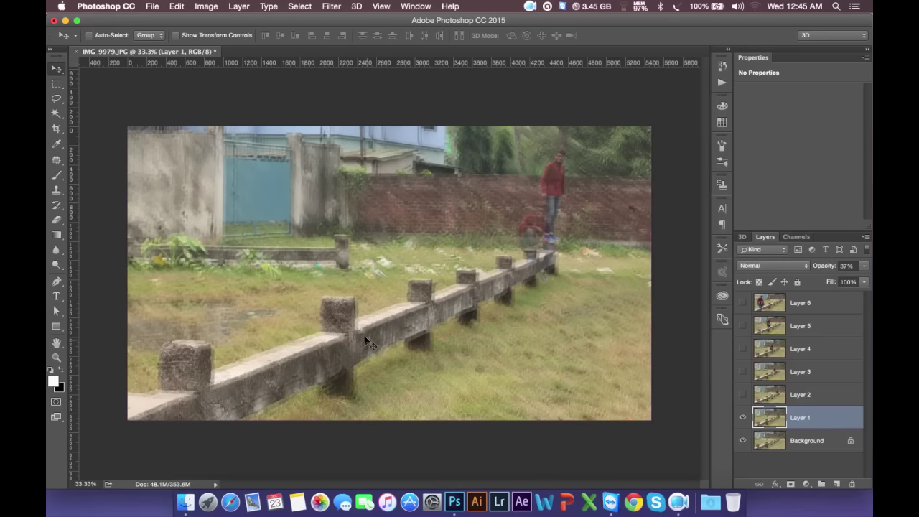
Step: Zoom into the lower-left fence and nudge Layer 1 so its fence matches the Background
{"action": "scroll", "coordinate": [238, 388], "scroll_direction": "up", "scroll_amount": 5}
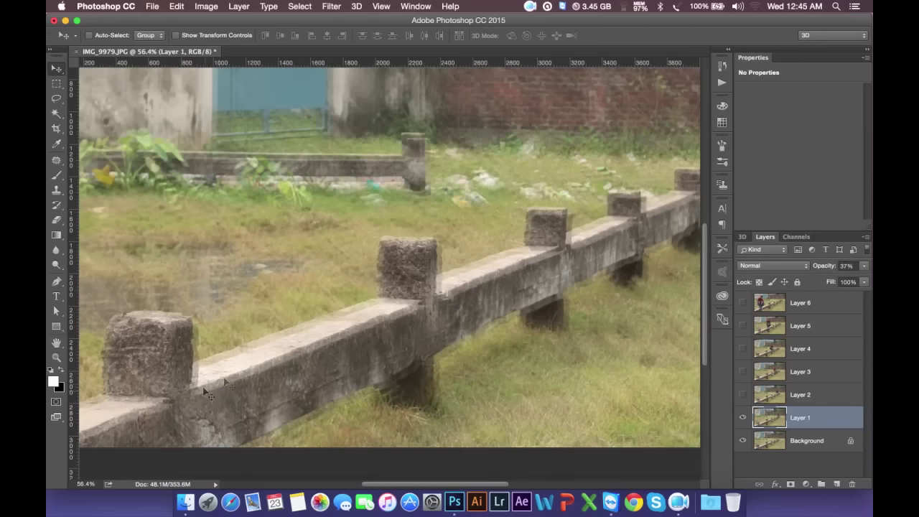
{"action": "left_click_drag", "start_coordinate": [255, 371], "coordinate": [460, 318]}
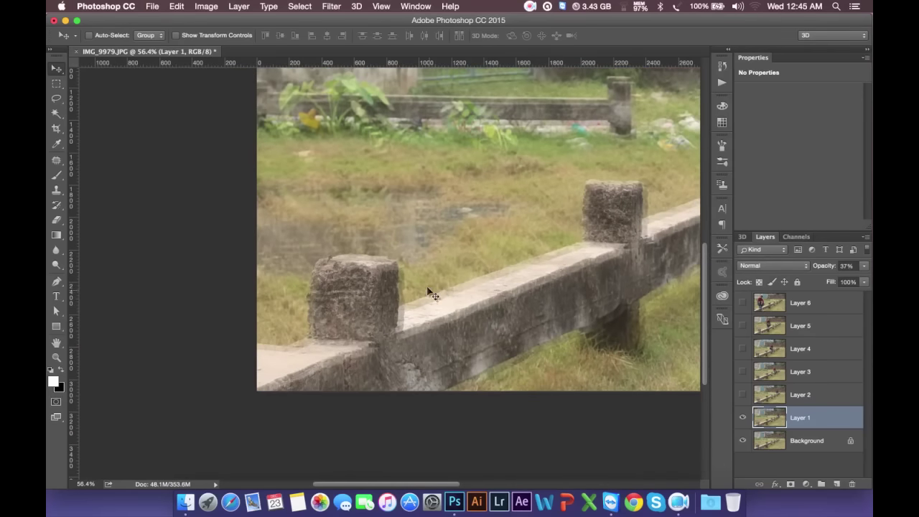
{"action": "mouse_move", "coordinate": [455, 283]}
{"action": "left_mouse_down"}
{"action": "mouse_move", "coordinate": [455, 305]}
{"action": "mouse_move", "coordinate": [450, 289]}
{"action": "left_mouse_up"}
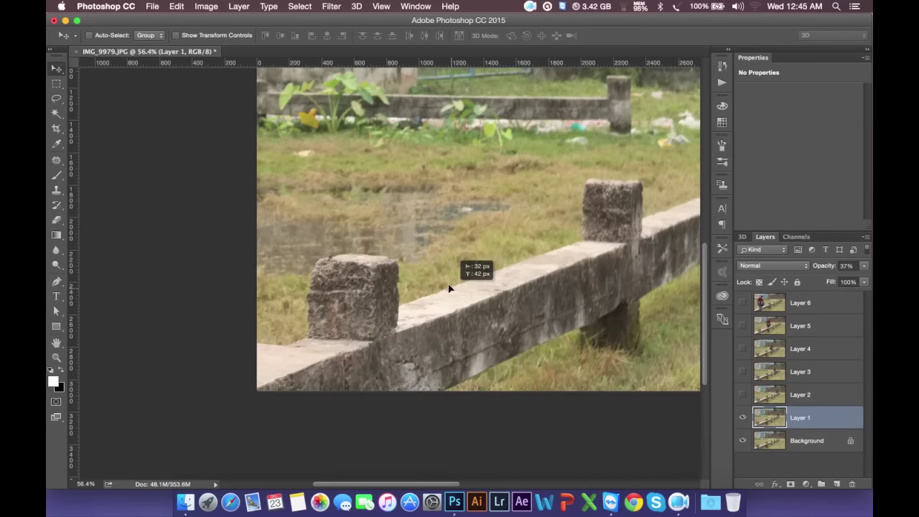
{"action": "left_click_drag", "start_coordinate": [449, 289], "coordinate": [451, 290]}
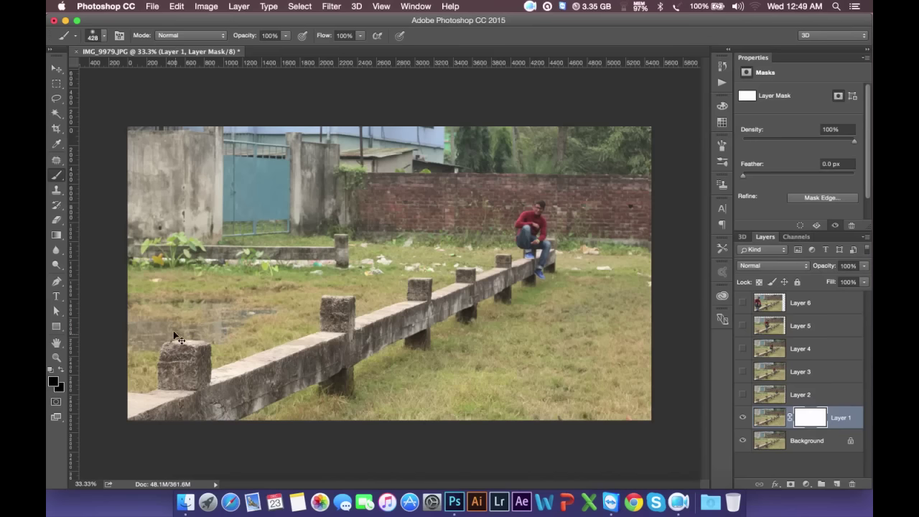
Step: Invert Layer 1's mask to black and paint white to reveal the seated man
{"action": "key", "text": "super+i"}
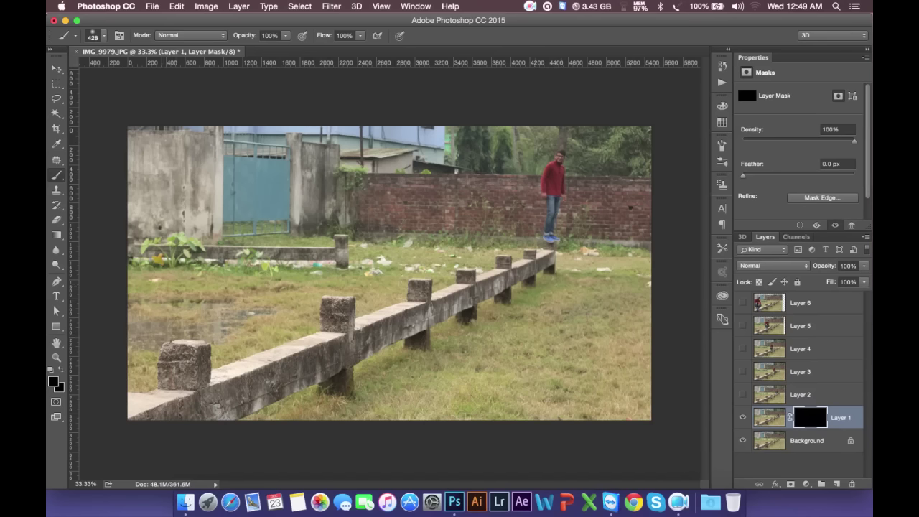
{"action": "left_click", "coordinate": [61, 369]}
{"action": "mouse_move", "coordinate": [532, 280]}
{"action": "left_mouse_down"}
{"action": "mouse_move", "coordinate": [538, 216]}
{"action": "mouse_move", "coordinate": [537, 276]}
{"action": "left_mouse_up"}
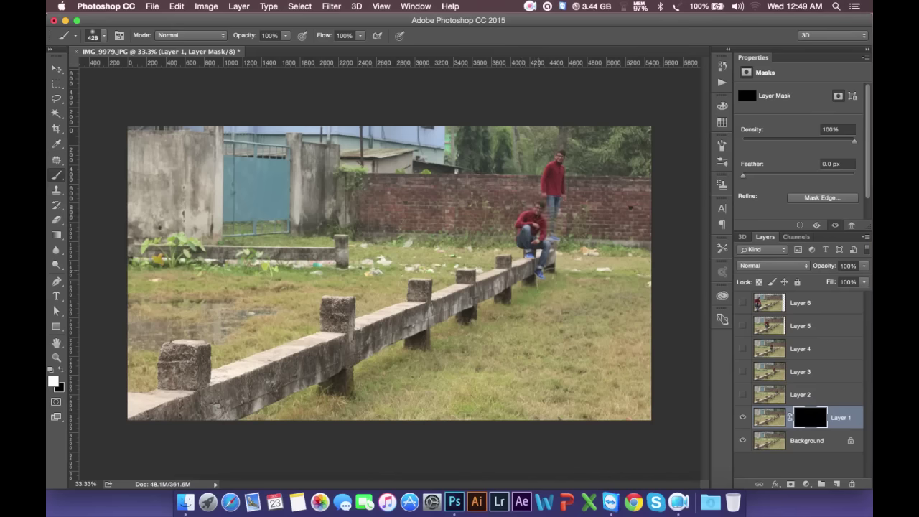
Step: Zoom in, set a 126 px brush, and paint black to restore the standing man's legs
{"action": "key", "text": "super+equal"}
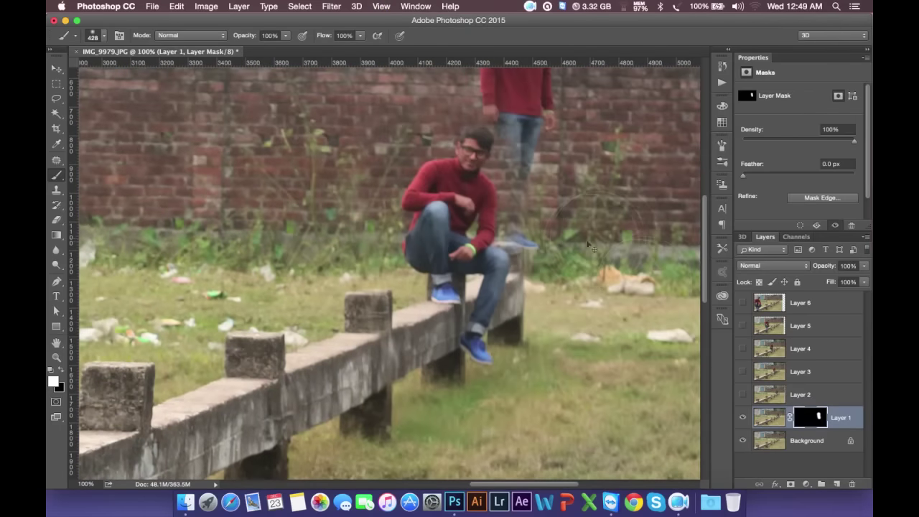
{"action": "key", "text": "super+equal"}
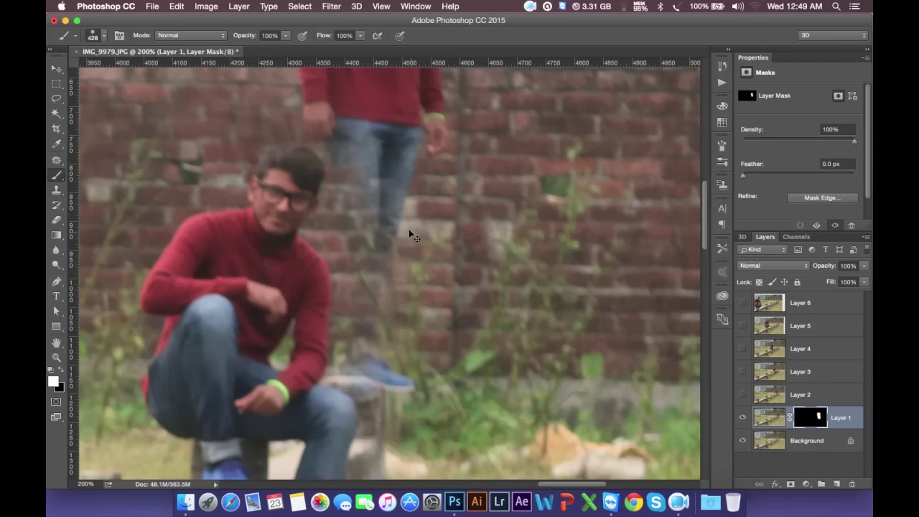
{"action": "mouse_move", "coordinate": [364, 208]}
{"action": "left_mouse_down"}
{"action": "mouse_move", "coordinate": [391, 230]}
{"action": "mouse_move", "coordinate": [380, 237]}
{"action": "left_mouse_up"}
{"action": "left_click", "coordinate": [62, 371]}
{"action": "left_click_drag", "start_coordinate": [402, 356], "coordinate": [319, 134]}
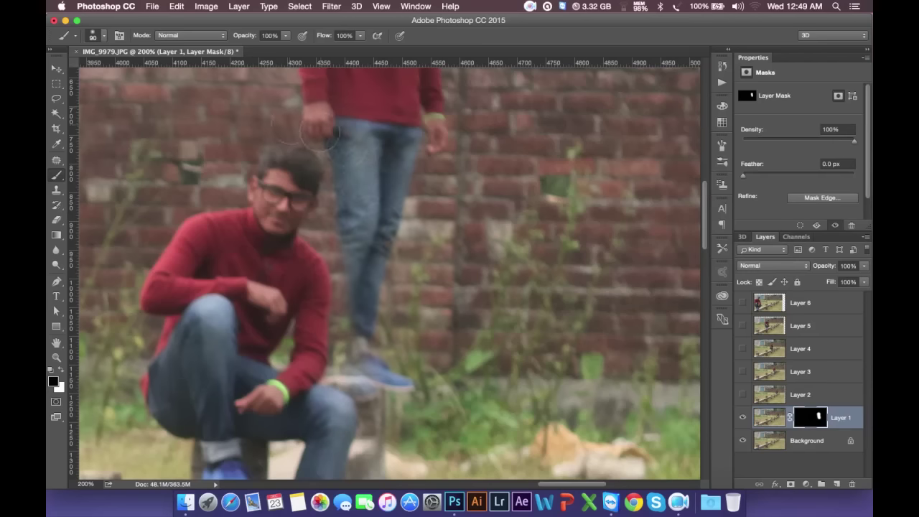
Step: With a 73 px brush, clean the leg, shoes and post, and restore the seated man's hair edge
{"action": "right_click", "coordinate": [382, 183]}
{"action": "mouse_move", "coordinate": [464, 206]}
{"action": "left_mouse_down"}
{"action": "mouse_move", "coordinate": [380, 212]}
{"action": "mouse_move", "coordinate": [449, 211]}
{"action": "left_mouse_up"}
{"action": "mouse_move", "coordinate": [345, 194]}
{"action": "left_mouse_down"}
{"action": "mouse_move", "coordinate": [355, 256]}
{"action": "mouse_move", "coordinate": [352, 368]}
{"action": "mouse_move", "coordinate": [381, 402]}
{"action": "left_mouse_up"}
{"action": "left_click_drag", "start_coordinate": [365, 364], "coordinate": [375, 406]}
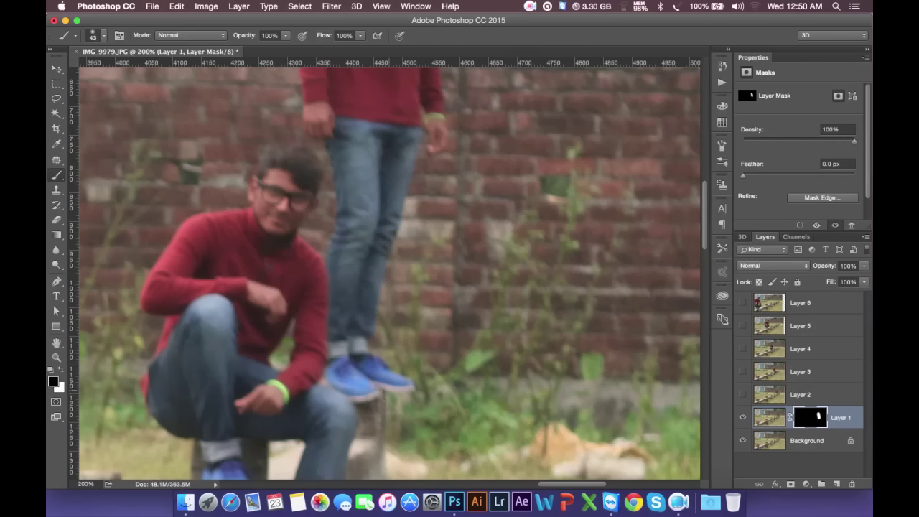
{"action": "left_click", "coordinate": [62, 370]}
{"action": "left_click_drag", "start_coordinate": [314, 167], "coordinate": [289, 162]}
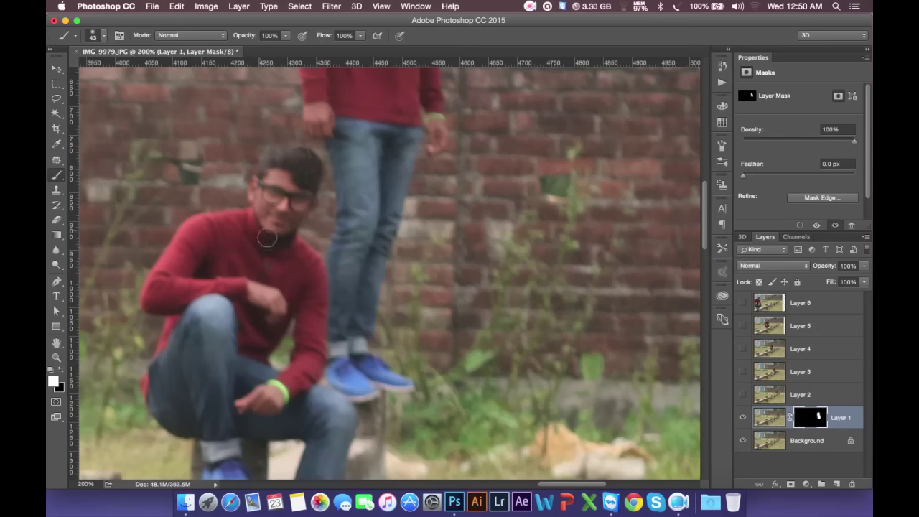
{"action": "key", "text": "super+minus"}
{"action": "key", "text": "super+minus"}
{"action": "key", "text": "super+minus"}
{"action": "key", "text": "super+minus"}
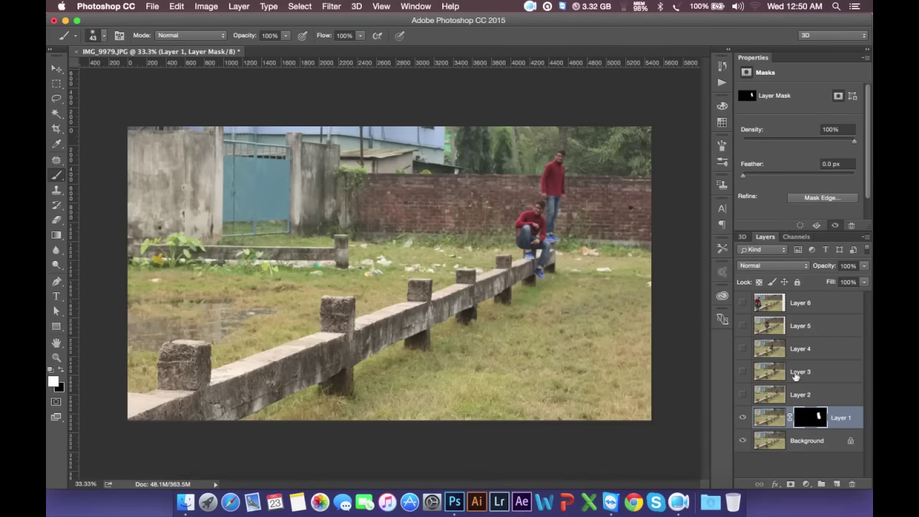
{"action": "left_click", "coordinate": [803, 396]}
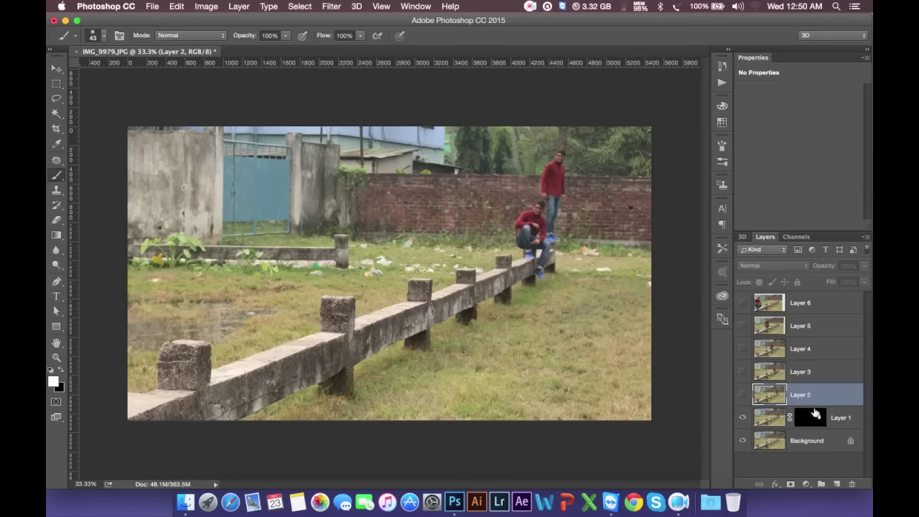
Step: Make Layer 2 visible and give it a reveal-all layer mask
{"action": "left_click", "coordinate": [743, 395]}
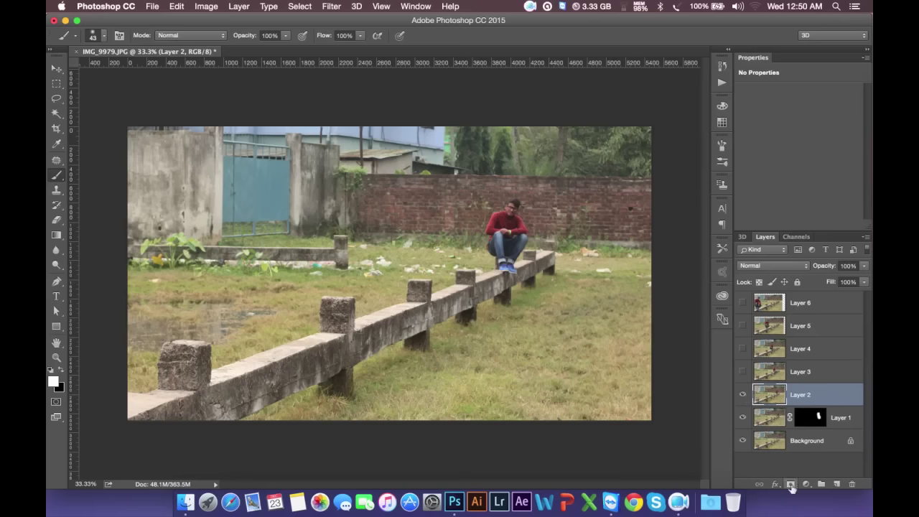
{"action": "left_click", "coordinate": [791, 485]}
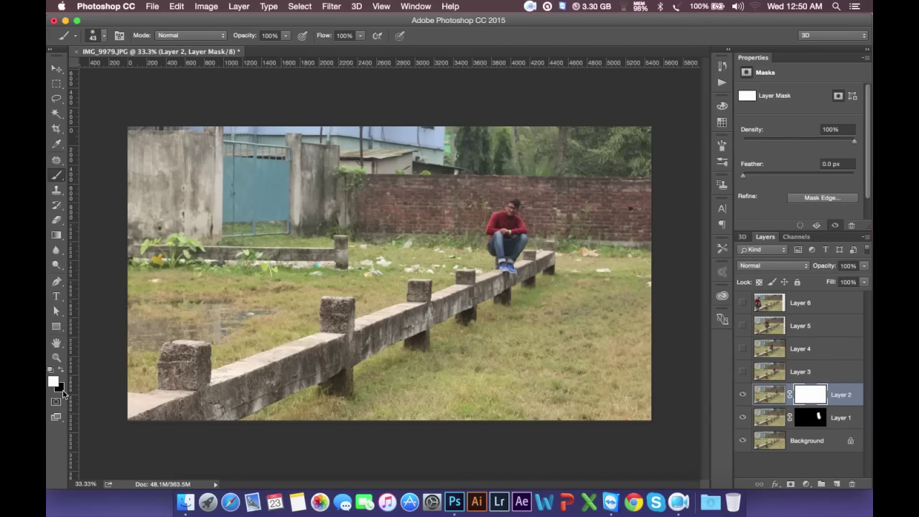
Step: Invert Layer 2's mask and paint white to reveal the new man's head, hand, legs and jeans
{"action": "left_click", "coordinate": [817, 397]}
{"action": "key", "text": "super+i"}
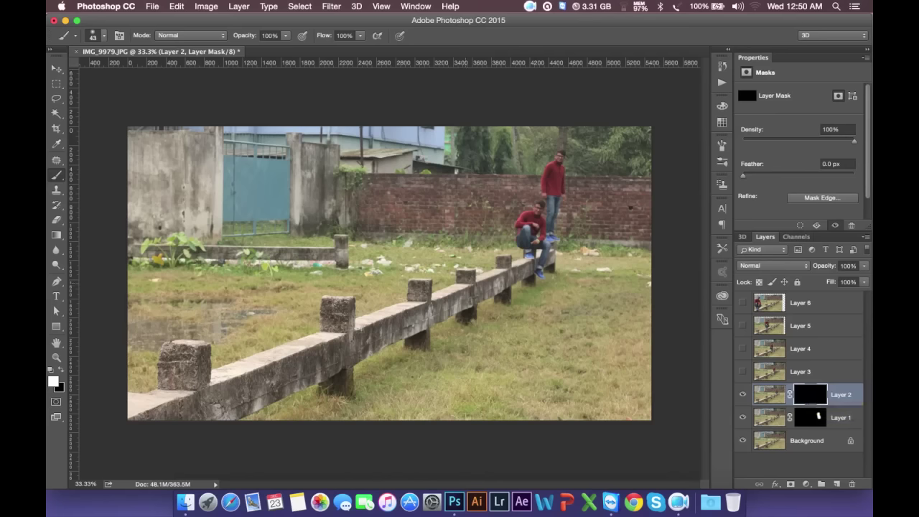
{"action": "key", "text": "super+1"}
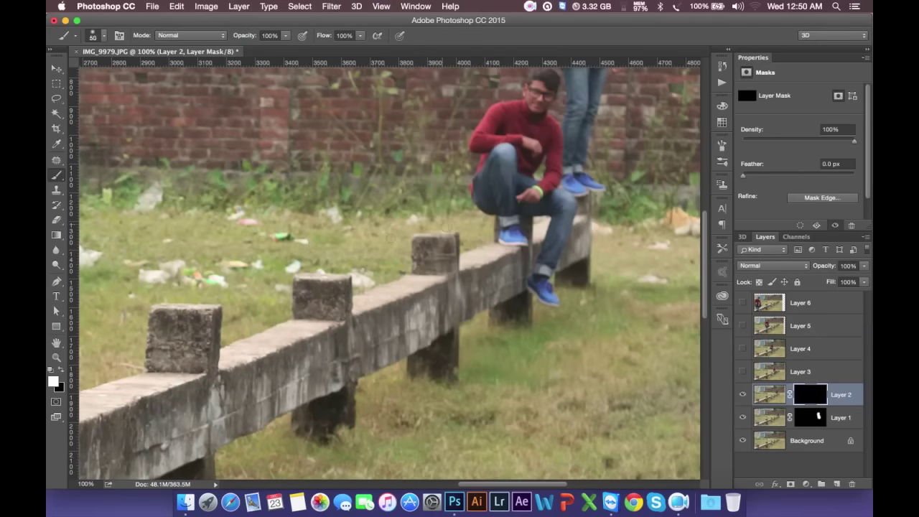
{"action": "mouse_move", "coordinate": [430, 251]}
{"action": "left_mouse_down"}
{"action": "mouse_move", "coordinate": [478, 277]}
{"action": "mouse_move", "coordinate": [429, 107]}
{"action": "mouse_move", "coordinate": [456, 90]}
{"action": "mouse_move", "coordinate": [488, 107]}
{"action": "mouse_move", "coordinate": [466, 100]}
{"action": "left_mouse_up"}
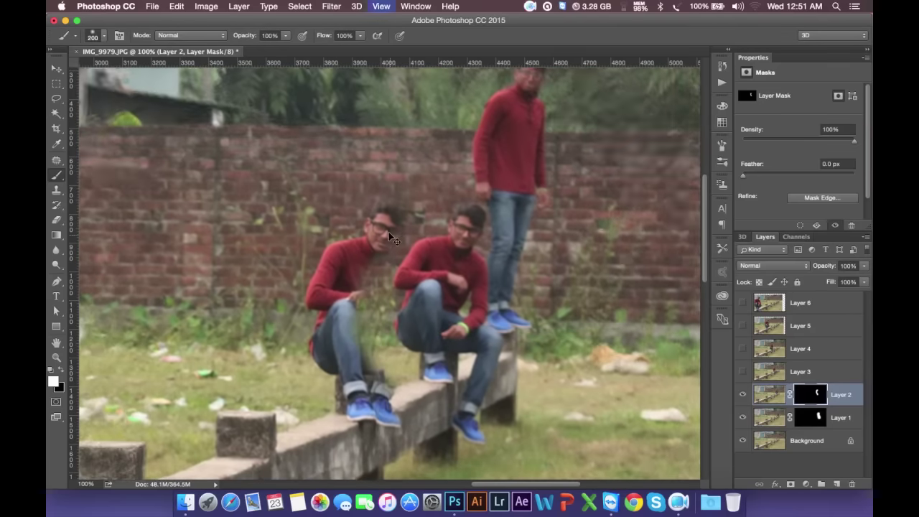
{"action": "key", "text": "super+plus"}
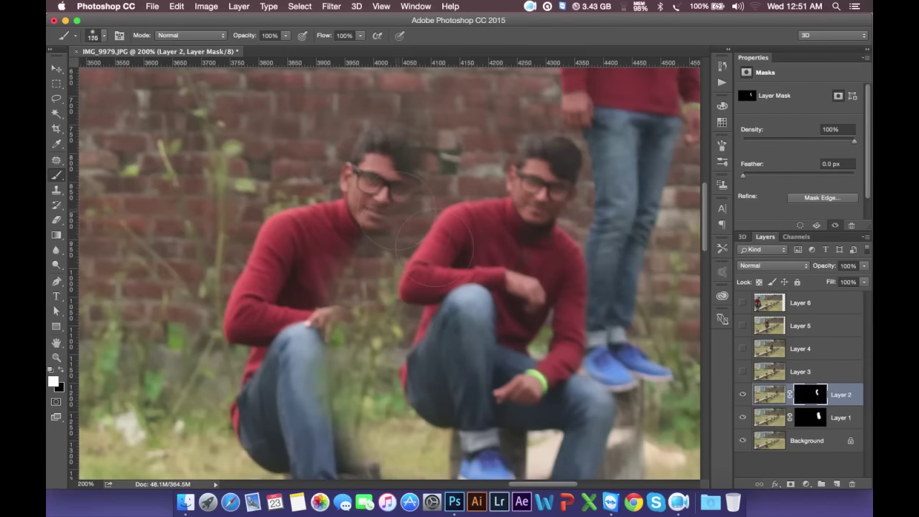
{"action": "left_click_drag", "start_coordinate": [421, 154], "coordinate": [435, 172]}
{"action": "mouse_move", "coordinate": [348, 233]}
{"action": "left_mouse_down"}
{"action": "mouse_move", "coordinate": [352, 431]}
{"action": "mouse_move", "coordinate": [380, 459]}
{"action": "mouse_move", "coordinate": [395, 365]}
{"action": "mouse_move", "coordinate": [391, 277]}
{"action": "mouse_move", "coordinate": [415, 288]}
{"action": "mouse_move", "coordinate": [413, 230]}
{"action": "mouse_move", "coordinate": [406, 263]}
{"action": "mouse_move", "coordinate": [431, 316]}
{"action": "mouse_move", "coordinate": [442, 273]}
{"action": "mouse_move", "coordinate": [462, 390]}
{"action": "mouse_move", "coordinate": [431, 380]}
{"action": "mouse_move", "coordinate": [408, 395]}
{"action": "left_mouse_up"}
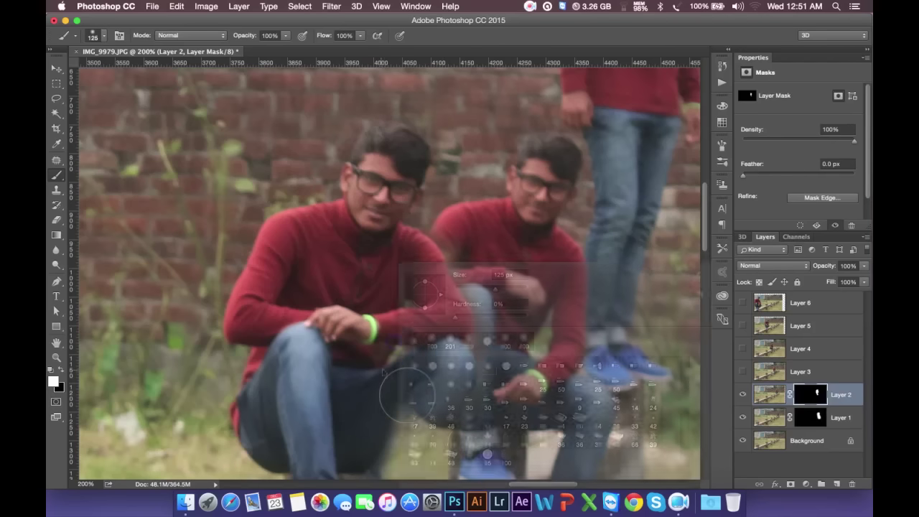
{"action": "left_click", "coordinate": [388, 355]}
{"action": "scroll", "coordinate": [387, 352], "scroll_direction": "down", "scroll_amount": 5}
{"action": "mouse_move", "coordinate": [386, 316]}
{"action": "left_mouse_down"}
{"action": "mouse_move", "coordinate": [391, 337]}
{"action": "mouse_move", "coordinate": [381, 362]}
{"action": "left_mouse_up"}
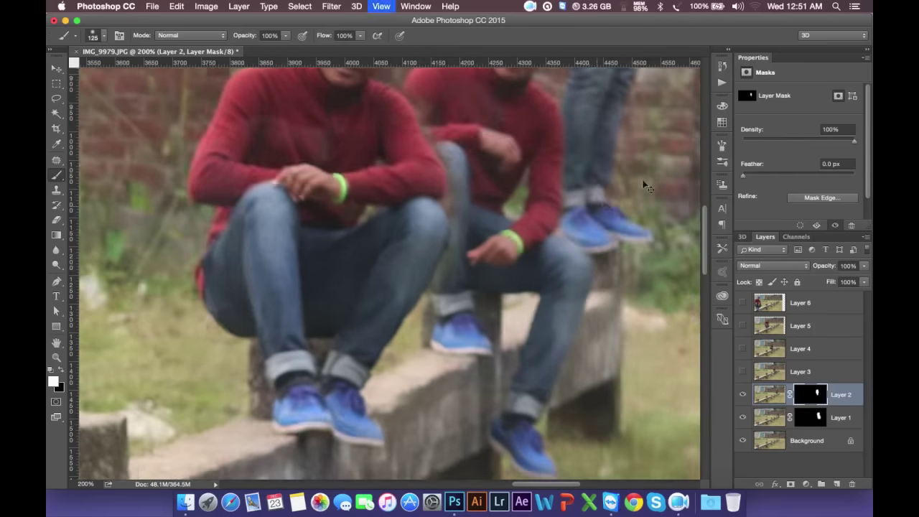
Step: With a 50 px black brush, remove ghosting along the shoulder and knee, then zoom out
{"action": "key", "text": "ctrl+="}
{"action": "left_click_drag", "start_coordinate": [565, 184], "coordinate": [489, 296]}
{"action": "key", "text": "bracketleft"}
{"action": "key", "text": "bracketleft"}
{"action": "key", "text": "bracketleft"}
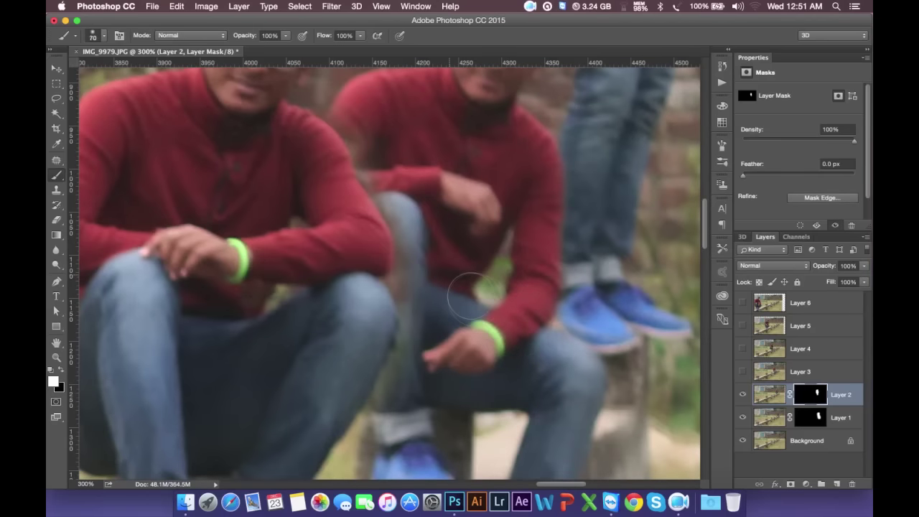
{"action": "left_click", "coordinate": [62, 370]}
{"action": "mouse_move", "coordinate": [394, 175]}
{"action": "left_mouse_down"}
{"action": "mouse_move", "coordinate": [343, 115]}
{"action": "mouse_move", "coordinate": [373, 141]}
{"action": "mouse_move", "coordinate": [427, 248]}
{"action": "mouse_move", "coordinate": [426, 298]}
{"action": "left_mouse_up"}
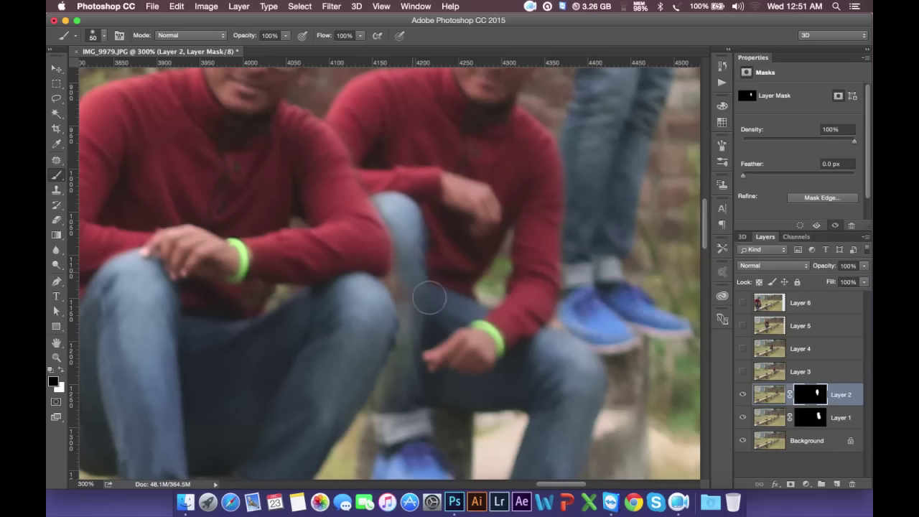
{"action": "right_click", "coordinate": [421, 386]}
{"action": "key", "text": "Escape"}
{"action": "left_click_drag", "start_coordinate": [420, 361], "coordinate": [406, 402]}
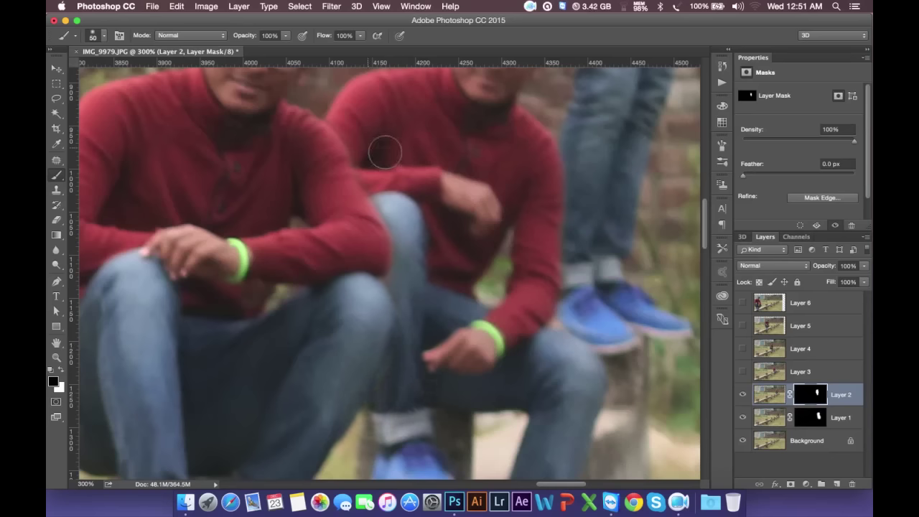
{"action": "key", "text": "super+minus"}
{"action": "key", "text": "super+minus"}
{"action": "key", "text": "super+minus"}
{"action": "key", "text": "super+minus"}
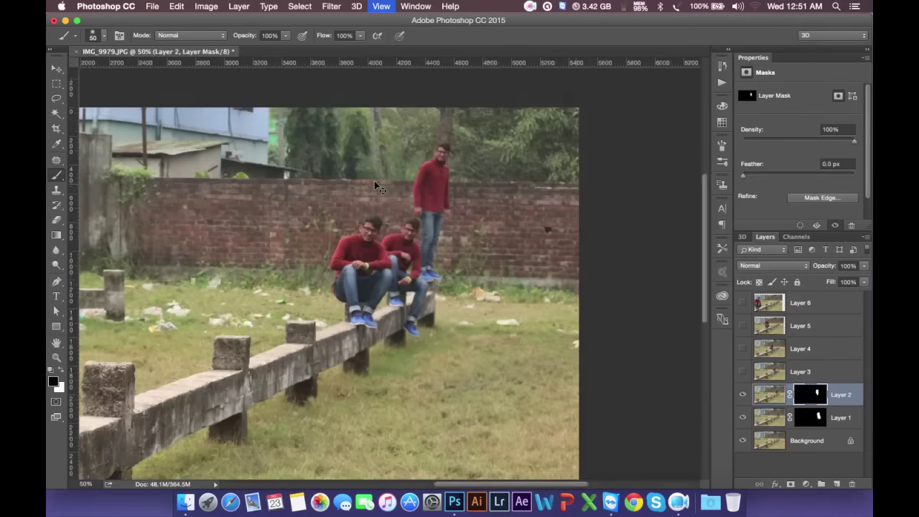
{"action": "key", "text": "super+minus"}
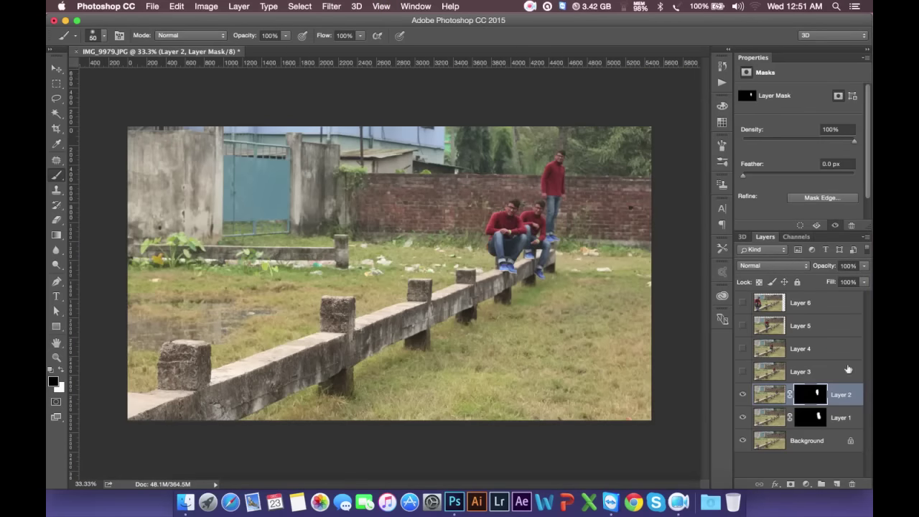
Step: Show and select Layer 3, then give it an inverted, hide-all black layer mask
{"action": "left_click", "coordinate": [841, 371]}
{"action": "left_click", "coordinate": [743, 372]}
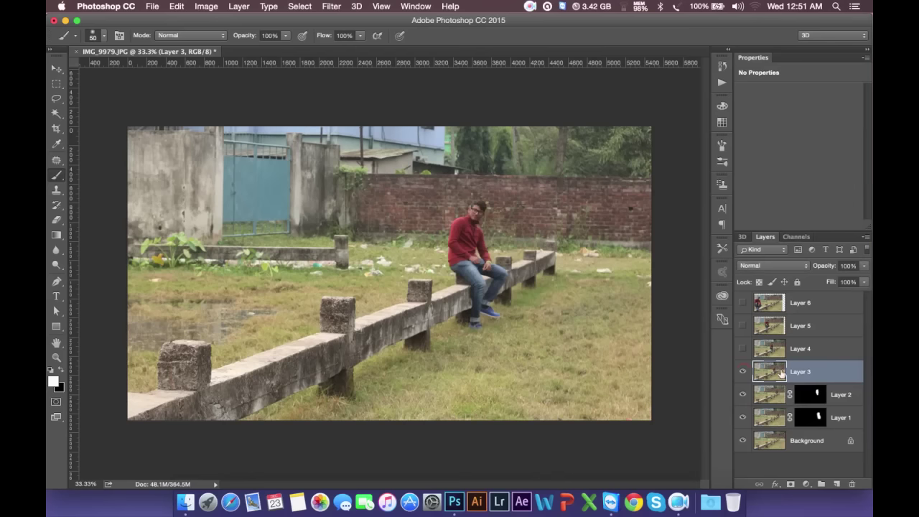
{"action": "left_click", "coordinate": [791, 484]}
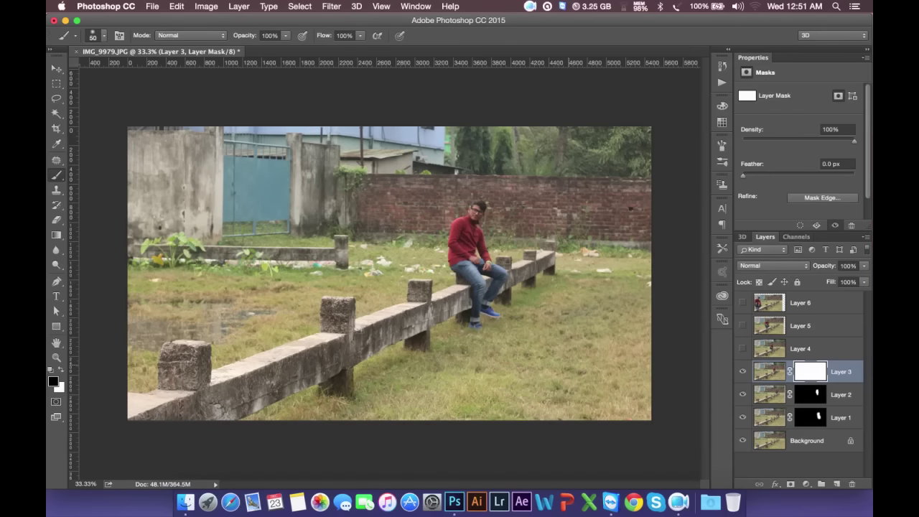
{"action": "key", "text": "ctrl+i"}
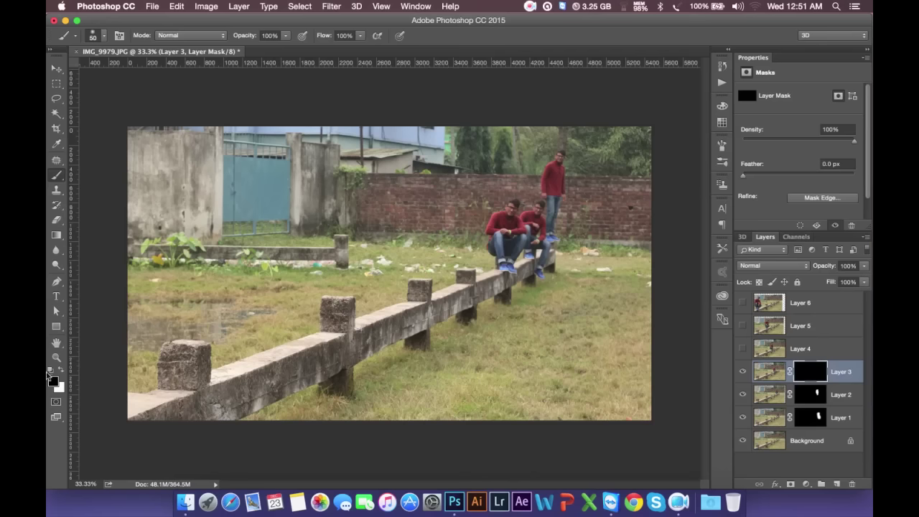
Step: Paint white on the mask with a 300 px brush to reveal the fourth seated man
{"action": "left_click", "coordinate": [61, 370]}
{"action": "key", "text": "super+plus"}
{"action": "key", "text": "super+plus"}
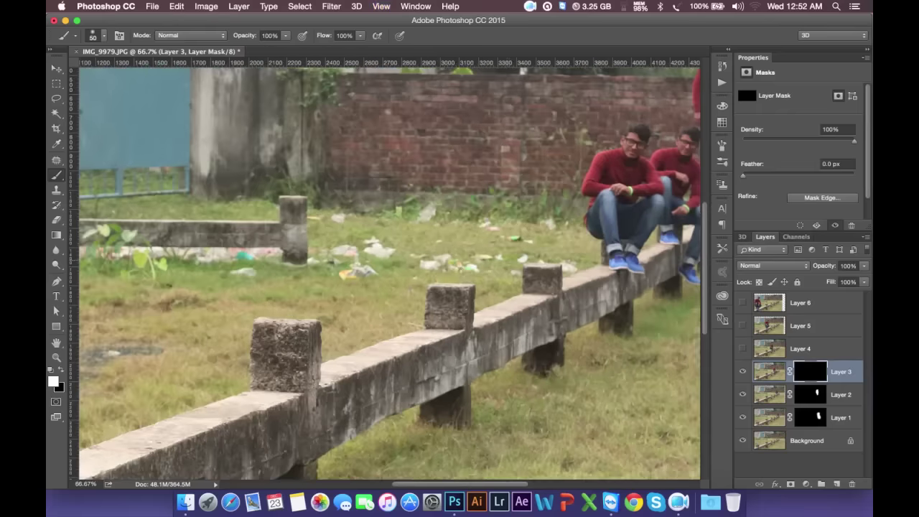
{"action": "key", "text": "bracketright"}
{"action": "key", "text": "bracketright"}
{"action": "key", "text": "bracketright"}
{"action": "mouse_move", "coordinate": [528, 262]}
{"action": "left_mouse_down"}
{"action": "mouse_move", "coordinate": [596, 356]}
{"action": "mouse_move", "coordinate": [557, 378]}
{"action": "left_mouse_up"}
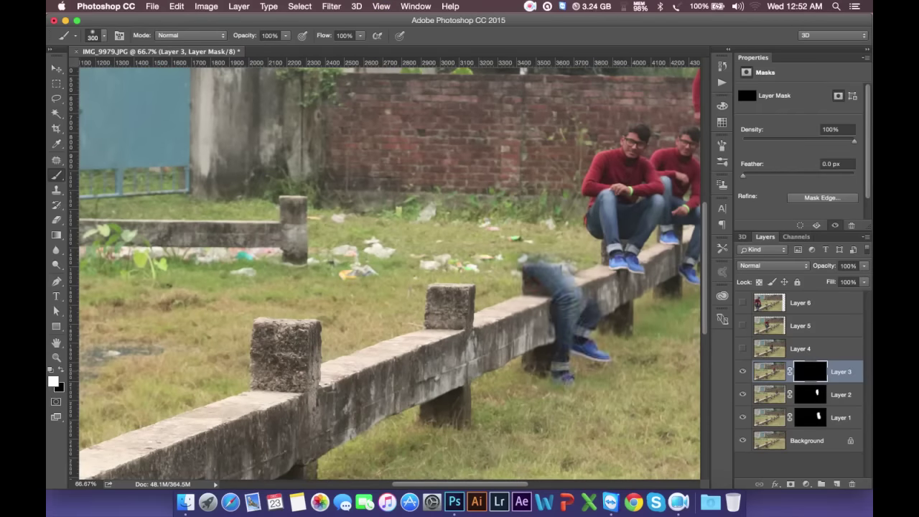
{"action": "mouse_move", "coordinate": [625, 332]}
{"action": "left_mouse_down"}
{"action": "mouse_move", "coordinate": [596, 273]}
{"action": "mouse_move", "coordinate": [618, 305]}
{"action": "mouse_move", "coordinate": [513, 215]}
{"action": "mouse_move", "coordinate": [568, 137]}
{"action": "mouse_move", "coordinate": [582, 259]}
{"action": "mouse_move", "coordinate": [610, 302]}
{"action": "mouse_move", "coordinate": [603, 295]}
{"action": "left_mouse_up"}
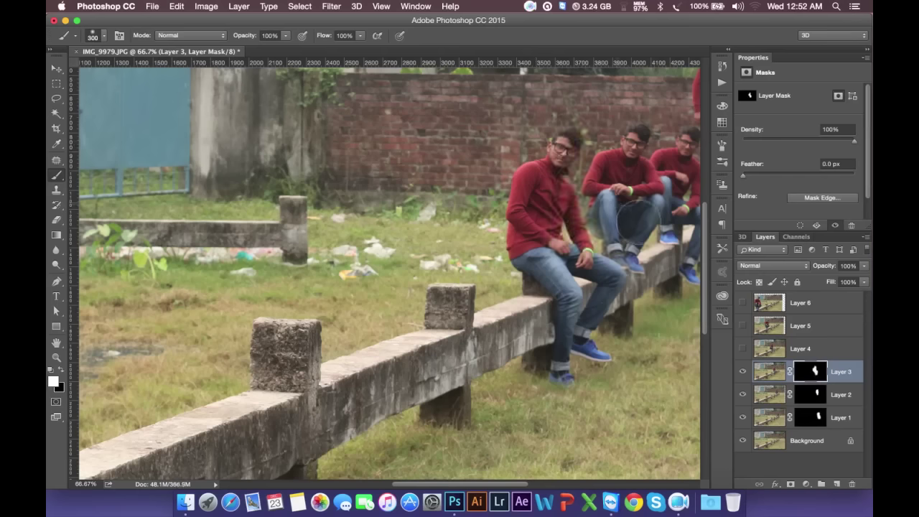
Step: Zoom in by the knee and start masking out the ghost with a smaller black brush
{"action": "scroll", "coordinate": [640, 220], "scroll_direction": "right", "scroll_amount": 5}
{"action": "scroll", "coordinate": [639, 220], "scroll_direction": "up", "scroll_amount": 2}
{"action": "scroll", "coordinate": [513, 273], "scroll_direction": "up", "scroll_amount": 3}
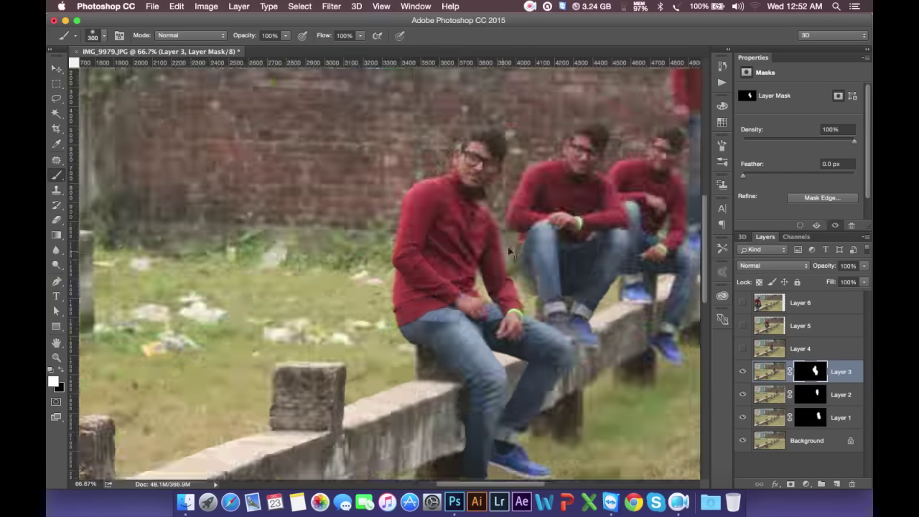
{"action": "scroll", "coordinate": [513, 273], "scroll_direction": "up", "scroll_amount": 3}
{"action": "scroll", "coordinate": [478, 323], "scroll_direction": "right", "scroll_amount": 4}
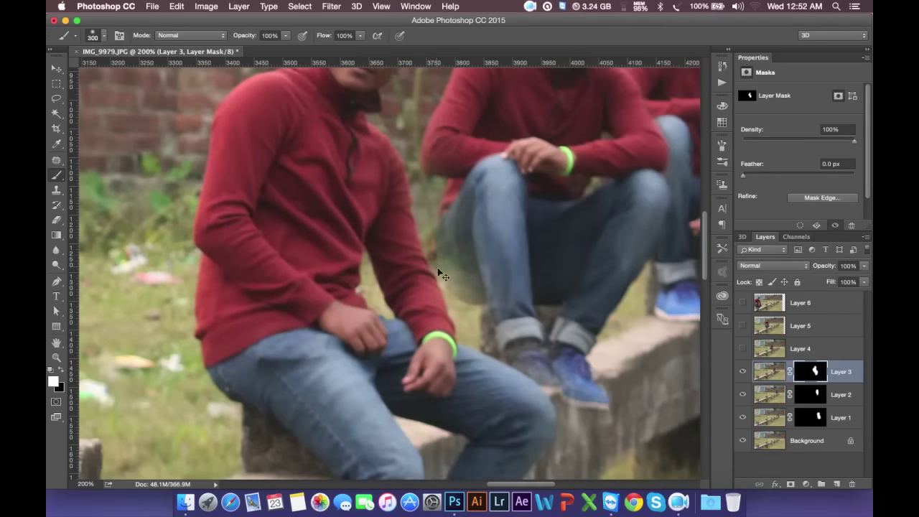
{"action": "key", "text": "bracketleft"}
{"action": "key", "text": "bracketleft"}
{"action": "key", "text": "bracketleft"}
{"action": "left_click", "coordinate": [61, 376]}
{"action": "left_click_drag", "start_coordinate": [515, 255], "coordinate": [453, 238]}
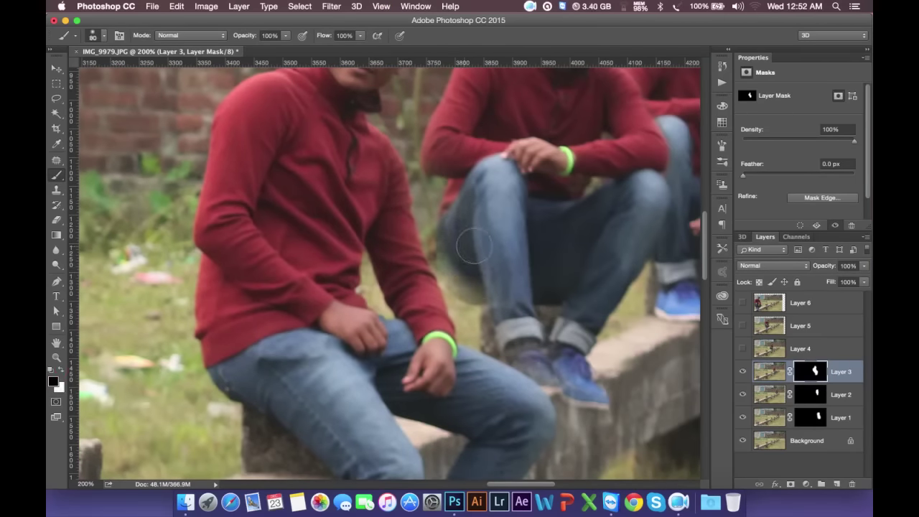
Step: Use the regular Brush tool to paint out the ghosted patch beside the knee
{"action": "right_click", "coordinate": [57, 175]}
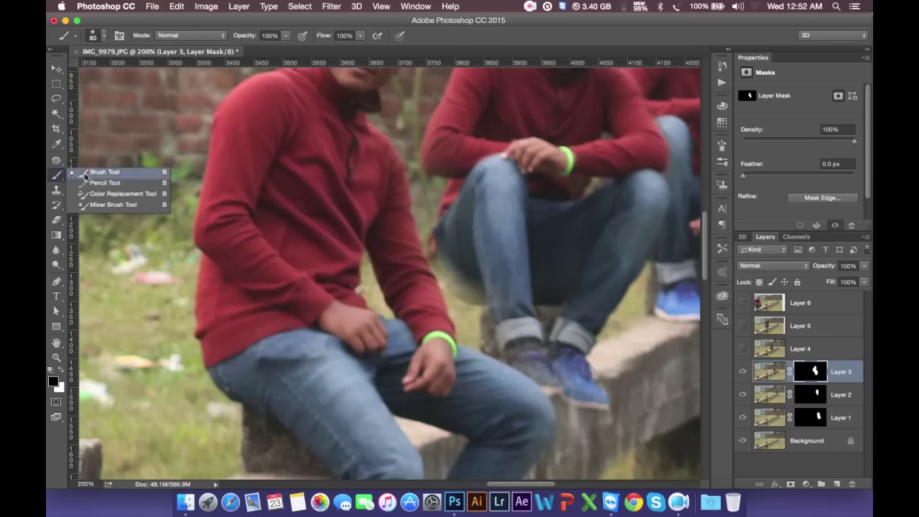
{"action": "left_click", "coordinate": [85, 175]}
{"action": "mouse_move", "coordinate": [460, 252]}
{"action": "left_mouse_down"}
{"action": "mouse_move", "coordinate": [556, 357]}
{"action": "mouse_move", "coordinate": [585, 412]}
{"action": "left_mouse_up"}
{"action": "left_click_drag", "start_coordinate": [496, 295], "coordinate": [492, 310]}
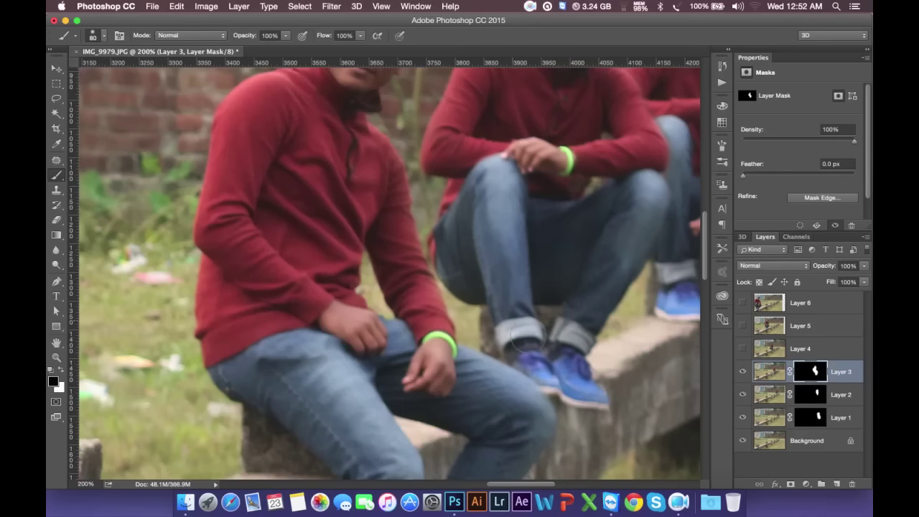
{"action": "key", "text": "super+minus"}
{"action": "key", "text": "super+minus"}
{"action": "key", "text": "super+minus"}
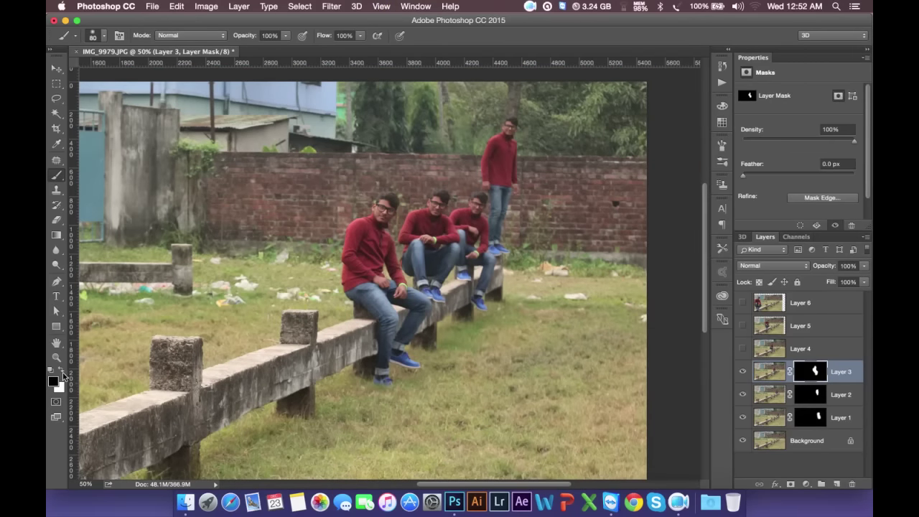
{"action": "left_click", "coordinate": [62, 371]}
Step: Show Layer 4 and add an inverted, hide-all black layer mask to it
{"action": "left_click", "coordinate": [788, 348]}
{"action": "left_click", "coordinate": [742, 348]}
{"action": "left_click", "coordinate": [791, 485]}
{"action": "key", "text": "ctrl+i"}
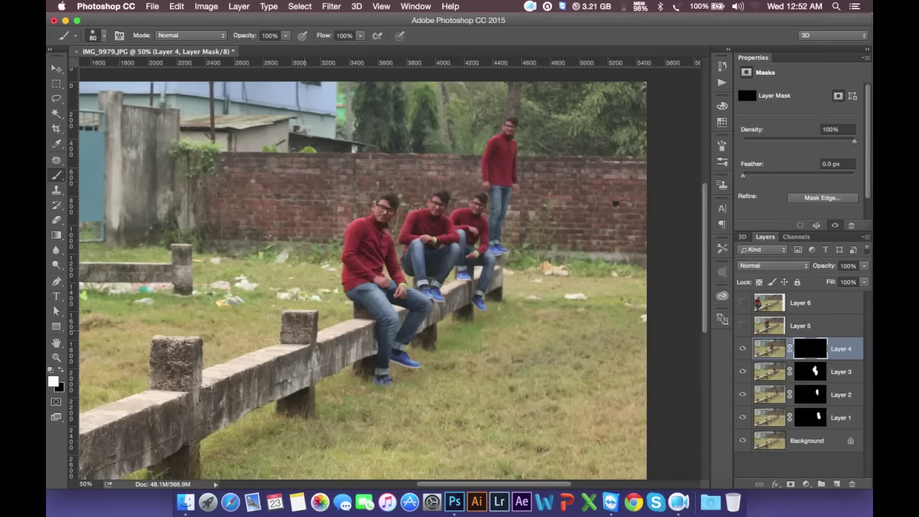
Step: Paint with a 156 px brush to reveal the new copy on the left fence section
{"action": "right_click", "coordinate": [421, 321]}
{"action": "left_click_drag", "start_coordinate": [488, 292], "coordinate": [496, 290]}
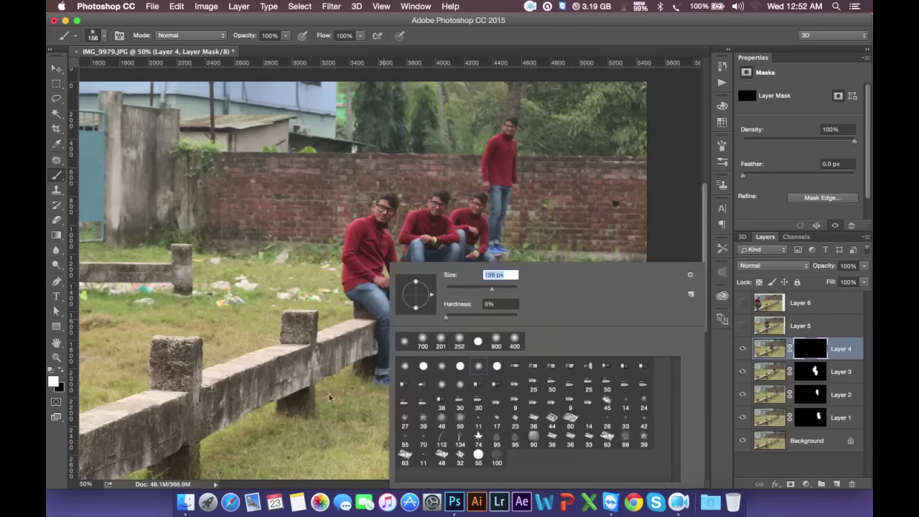
{"action": "key", "text": "Return"}
{"action": "mouse_move", "coordinate": [312, 402]}
{"action": "left_mouse_down"}
{"action": "mouse_move", "coordinate": [332, 327]}
{"action": "mouse_move", "coordinate": [294, 316]}
{"action": "mouse_move", "coordinate": [266, 280]}
{"action": "mouse_move", "coordinate": [287, 229]}
{"action": "mouse_move", "coordinate": [328, 202]}
{"action": "mouse_move", "coordinate": [341, 326]}
{"action": "left_mouse_up"}
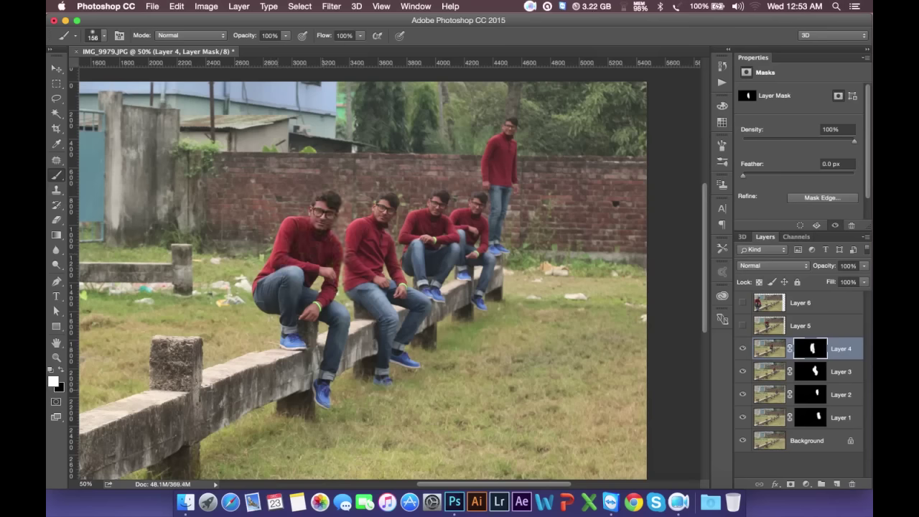
Step: Inspect the heads and legs at 100% zoom with an 80 px black brush ready
{"action": "key", "text": "ctrl+plus"}
{"action": "key", "text": "ctrl+plus"}
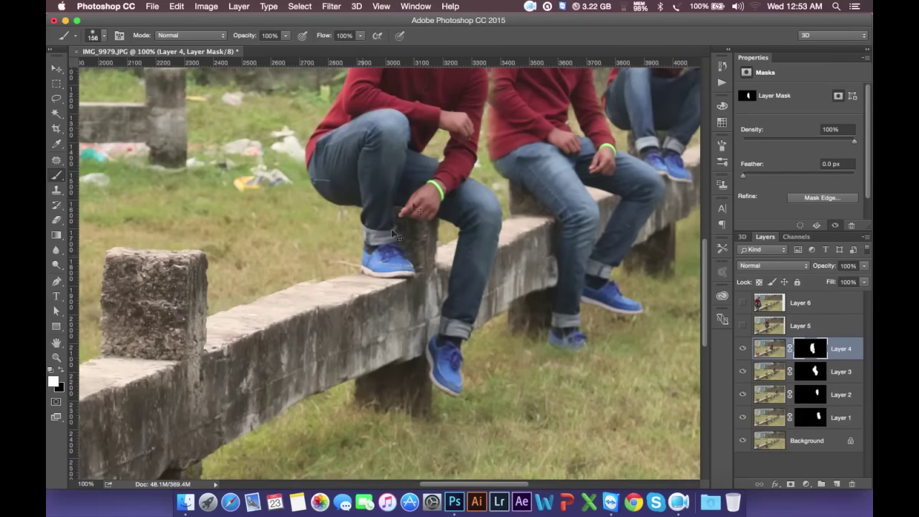
{"action": "left_click_drag", "start_coordinate": [496, 133], "coordinate": [398, 238]}
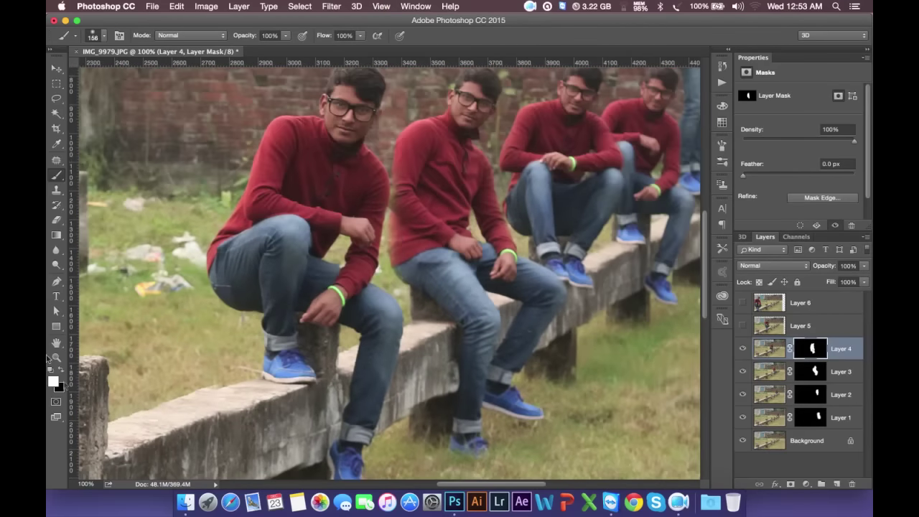
{"action": "left_click", "coordinate": [62, 373]}
{"action": "key", "text": "bracketleft"}
{"action": "key", "text": "bracketleft"}
{"action": "key", "text": "bracketleft"}
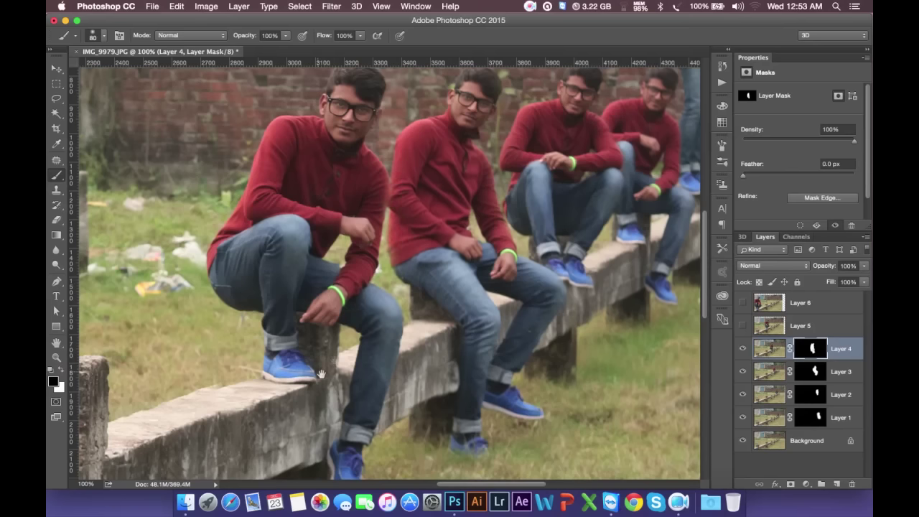
{"action": "left_click_drag", "start_coordinate": [322, 374], "coordinate": [428, 247]}
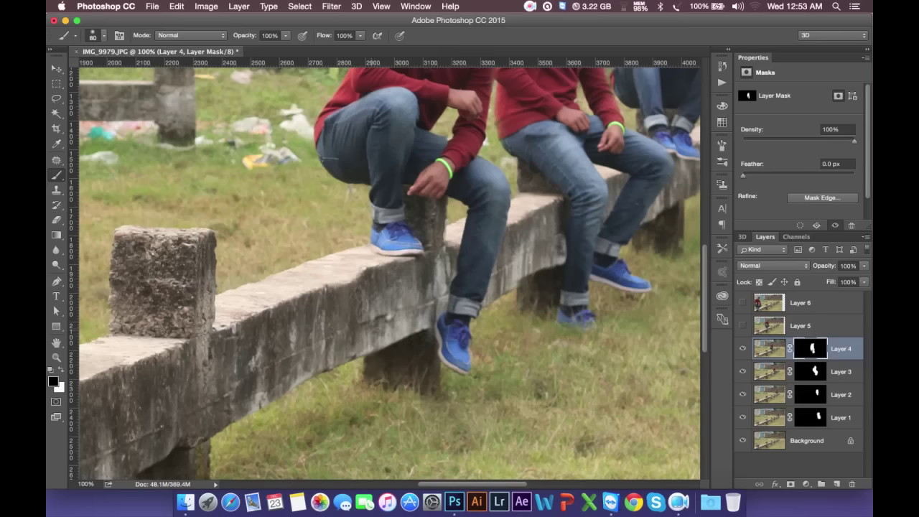
{"action": "key", "text": "ctrl+minus"}
{"action": "key", "text": "ctrl+minus"}
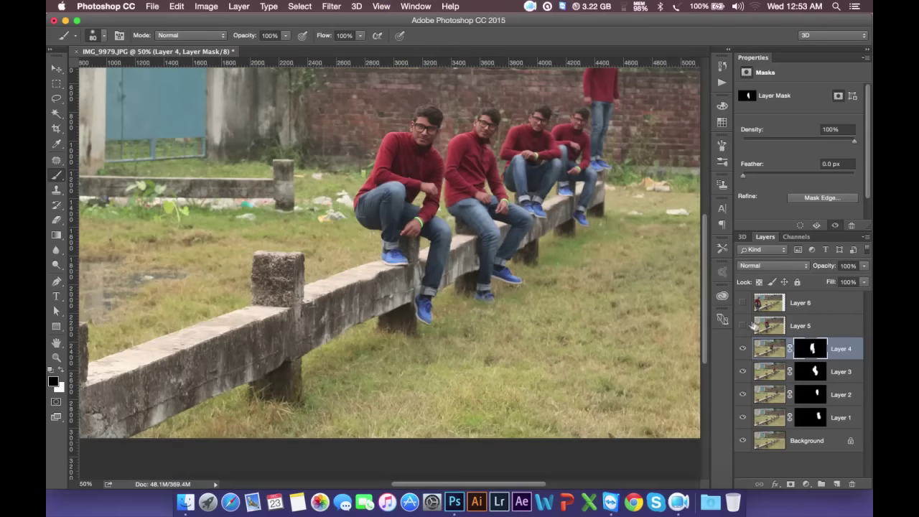
Step: Show Layer 5, add an inverted layer mask, and set white as the painting colour
{"action": "left_click", "coordinate": [743, 325]}
{"action": "left_click", "coordinate": [801, 325]}
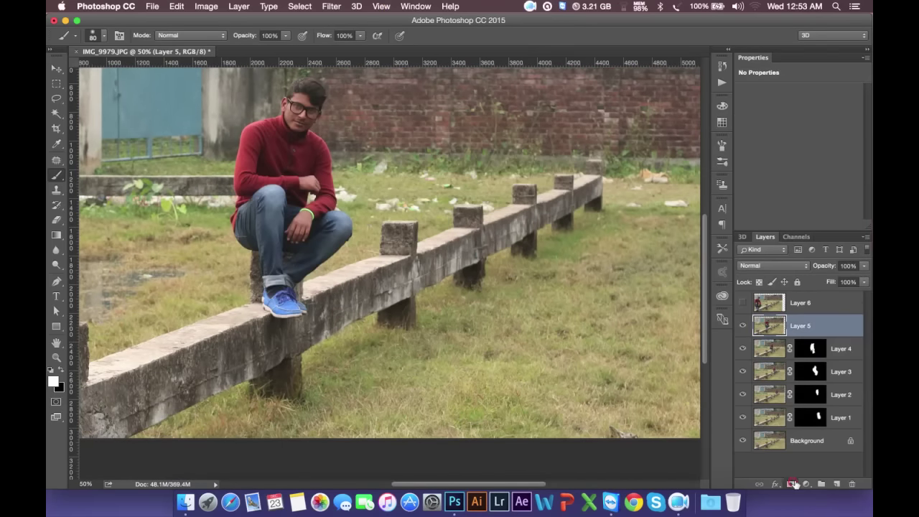
{"action": "left_click", "coordinate": [793, 485]}
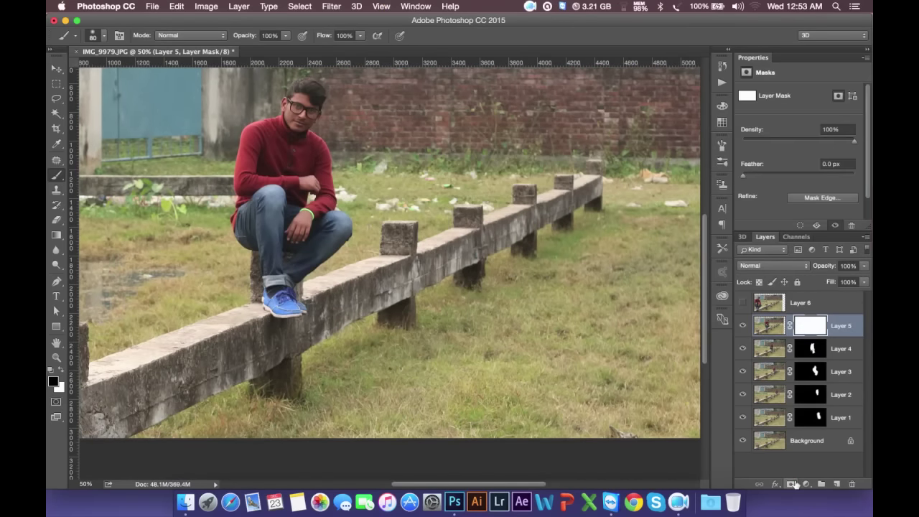
{"action": "key", "text": "ctrl+i"}
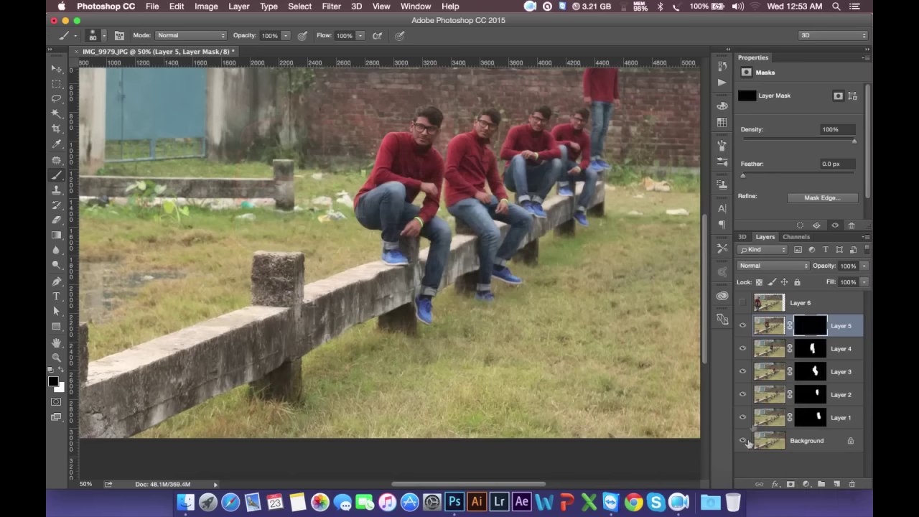
{"action": "scroll", "coordinate": [551, 239], "scroll_direction": "up", "scroll_amount": 3}
{"action": "scroll", "coordinate": [550, 239], "scroll_direction": "left", "scroll_amount": 2}
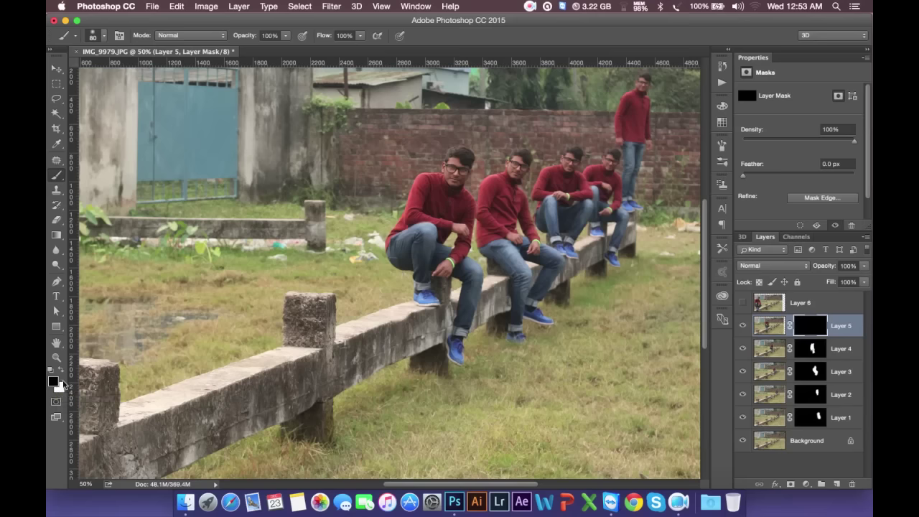
{"action": "left_click", "coordinate": [62, 370]}
Step: Paint the front post with a 400 px brush to reveal the fifth copy's shoes, jeans and sweater
{"action": "mouse_move", "coordinate": [291, 301]}
{"action": "left_mouse_down"}
{"action": "mouse_move", "coordinate": [313, 316]}
{"action": "mouse_move", "coordinate": [320, 343]}
{"action": "left_mouse_up"}
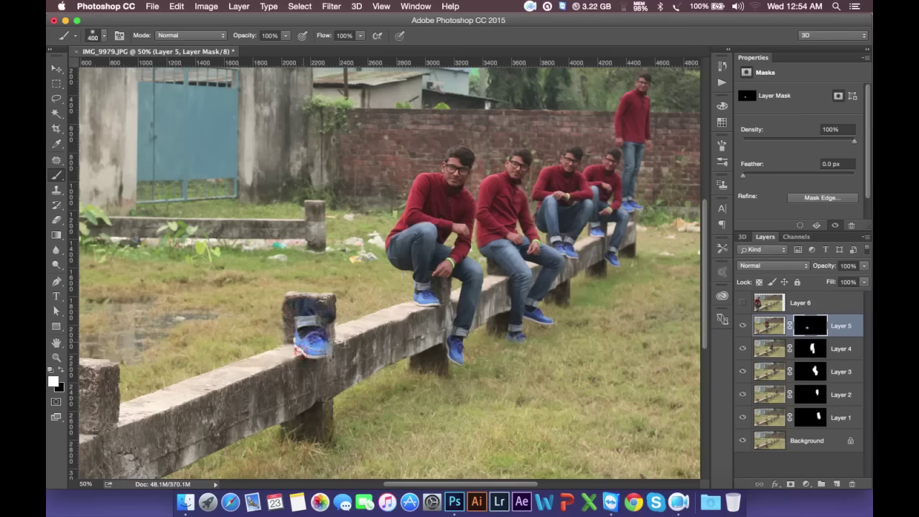
{"action": "key", "text": "bracketright"}
{"action": "key", "text": "bracketright"}
{"action": "key", "text": "bracketright"}
{"action": "mouse_move", "coordinate": [309, 316]}
{"action": "left_mouse_down"}
{"action": "mouse_move", "coordinate": [316, 283]}
{"action": "mouse_move", "coordinate": [288, 187]}
{"action": "mouse_move", "coordinate": [309, 150]}
{"action": "mouse_move", "coordinate": [334, 147]}
{"action": "mouse_move", "coordinate": [345, 133]}
{"action": "mouse_move", "coordinate": [352, 148]}
{"action": "left_mouse_up"}
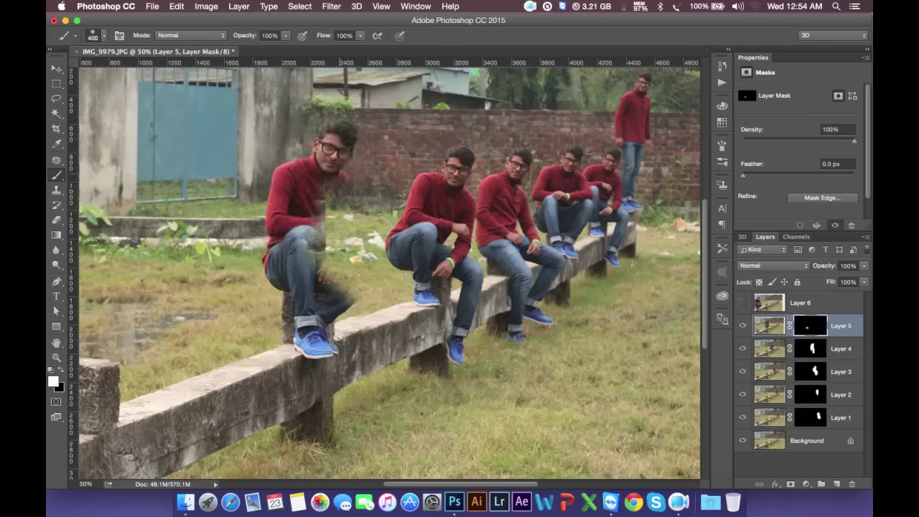
{"action": "left_click_drag", "start_coordinate": [334, 180], "coordinate": [331, 280]}
{"action": "left_click_drag", "start_coordinate": [345, 216], "coordinate": [355, 284]}
{"action": "mouse_move", "coordinate": [359, 251]}
{"action": "left_mouse_down"}
{"action": "mouse_move", "coordinate": [366, 198]}
{"action": "mouse_move", "coordinate": [353, 270]}
{"action": "mouse_move", "coordinate": [398, 309]}
{"action": "mouse_move", "coordinate": [349, 327]}
{"action": "left_mouse_up"}
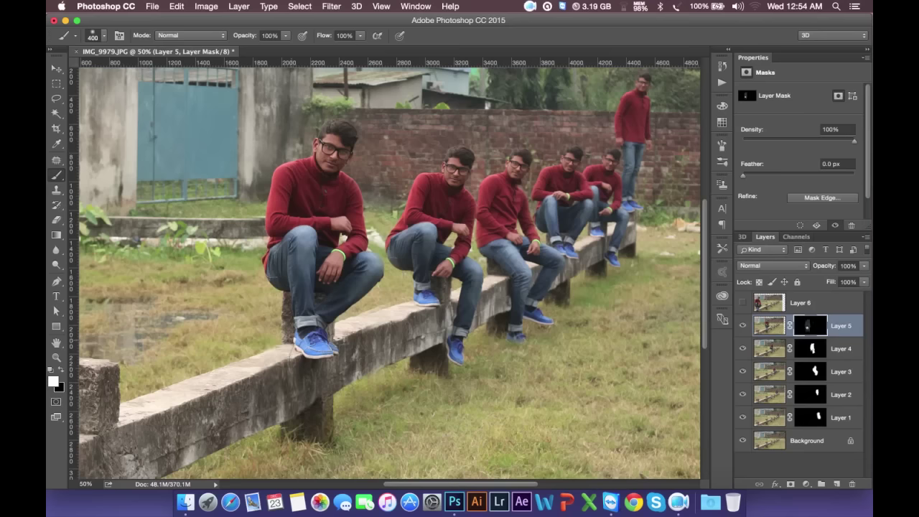
{"action": "left_click", "coordinate": [61, 370]}
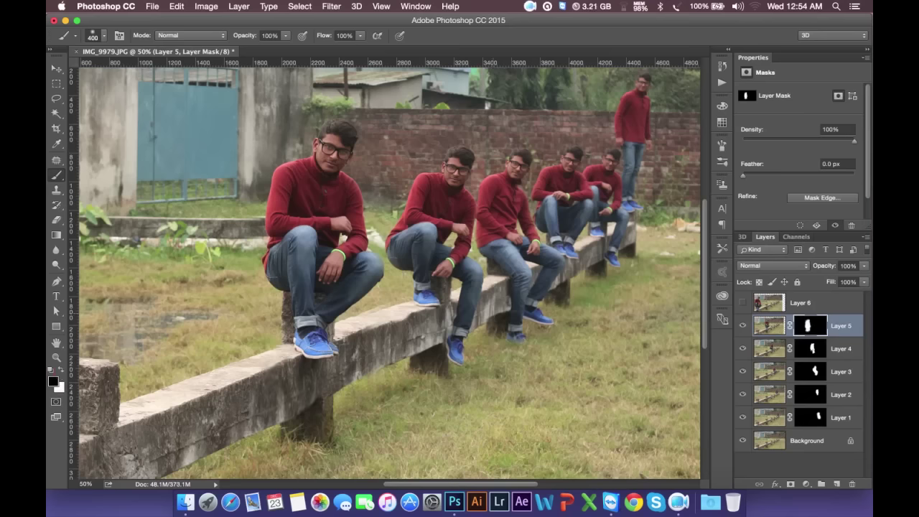
{"action": "key", "text": "bracketleft"}
{"action": "key", "text": "bracketleft"}
{"action": "key", "text": "bracketleft"}
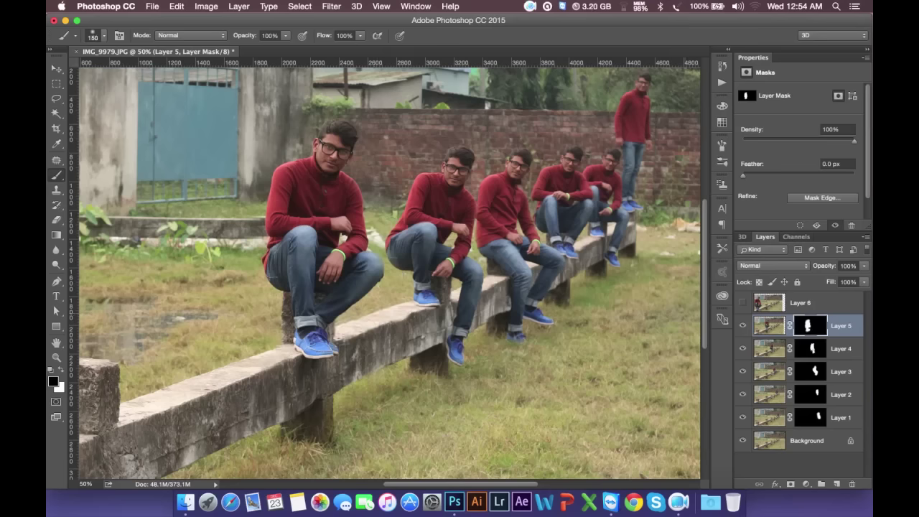
{"action": "left_click", "coordinate": [833, 309]}
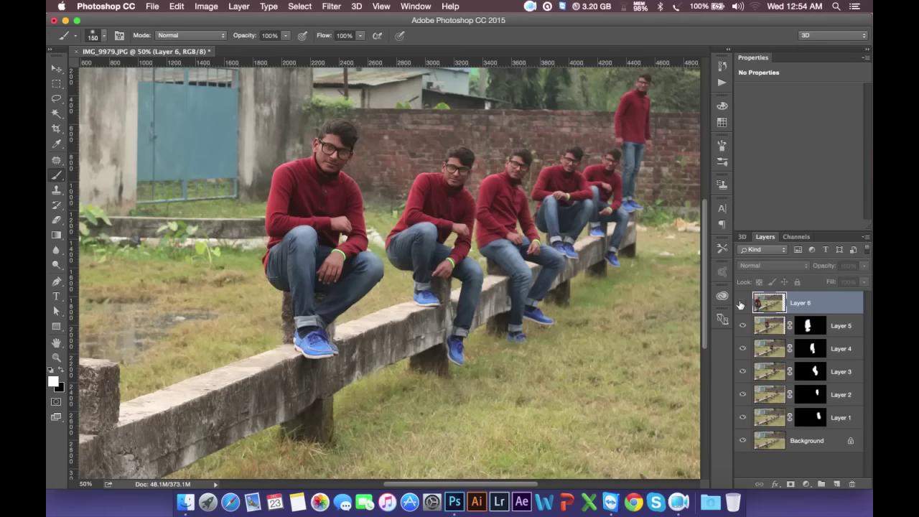
Step: Show Layer 6 and add an inverted, hide-all layer mask to it
{"action": "left_click", "coordinate": [742, 304]}
{"action": "key", "text": "super+minus"}
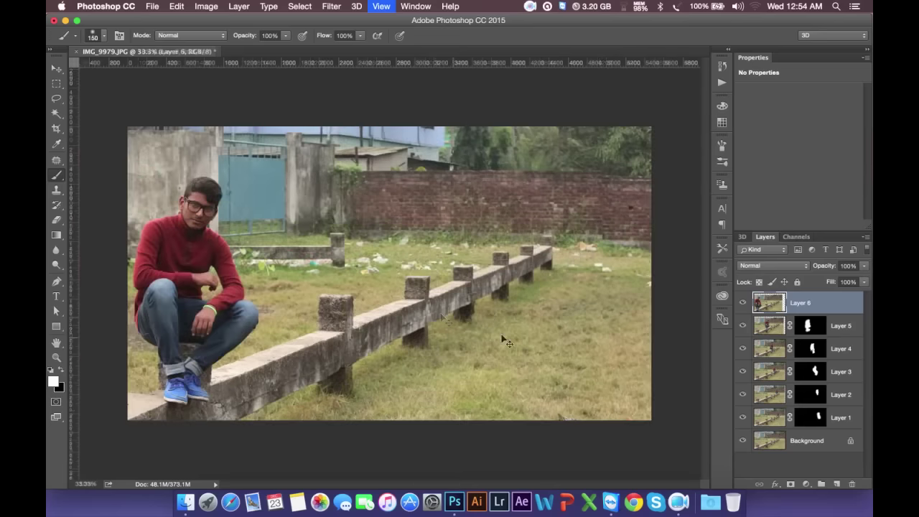
{"action": "left_click", "coordinate": [790, 485]}
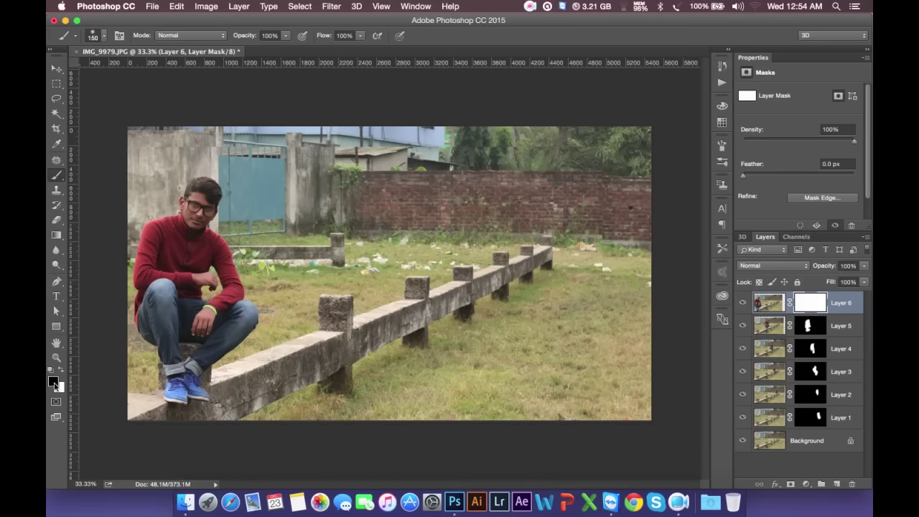
{"action": "key", "text": "ctrl+i"}
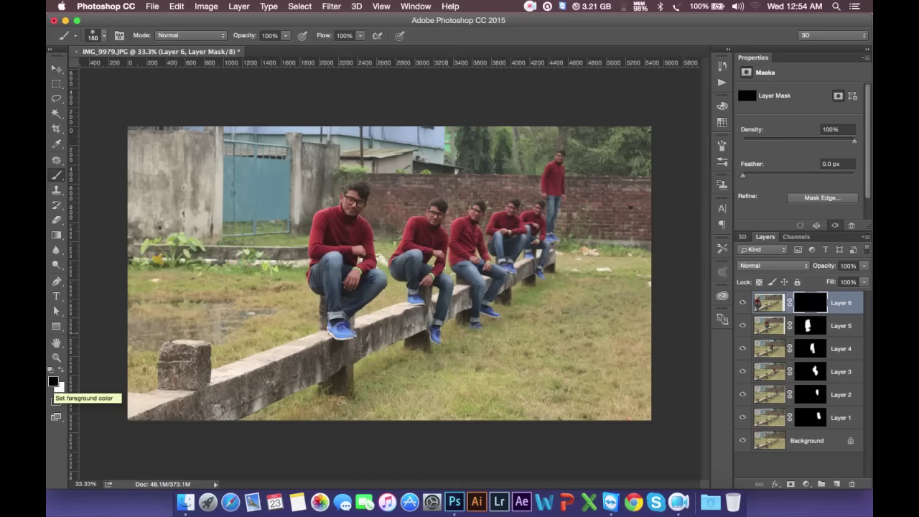
Step: Set up a 460 px white brush for painting the mask
{"action": "right_click", "coordinate": [248, 300]}
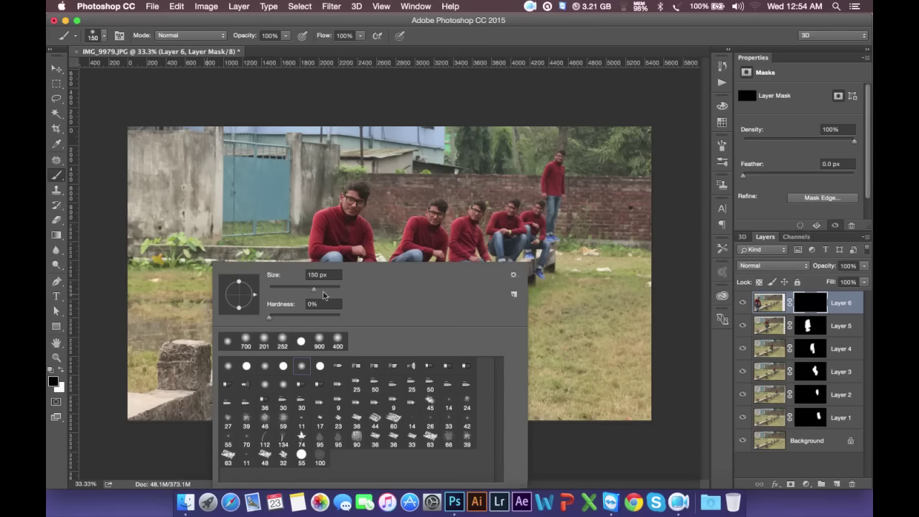
{"action": "left_click_drag", "start_coordinate": [324, 296], "coordinate": [190, 333]}
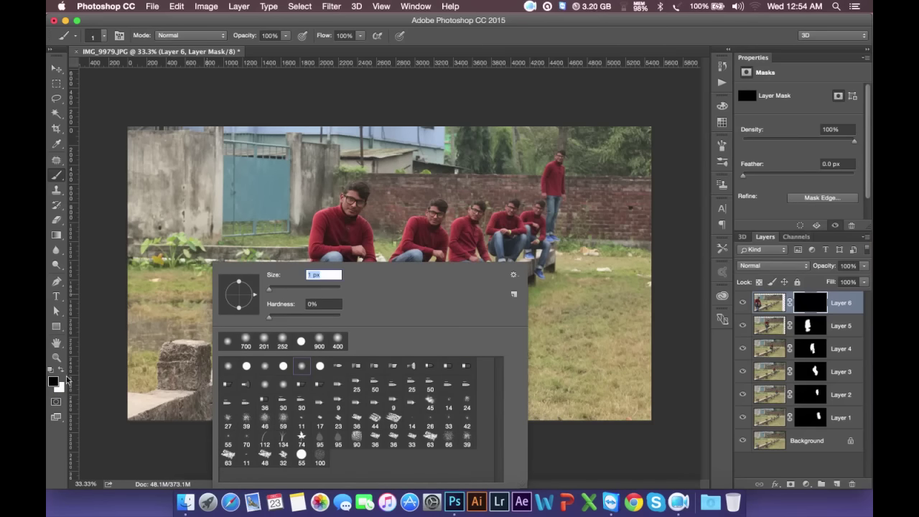
{"action": "left_click", "coordinate": [61, 372]}
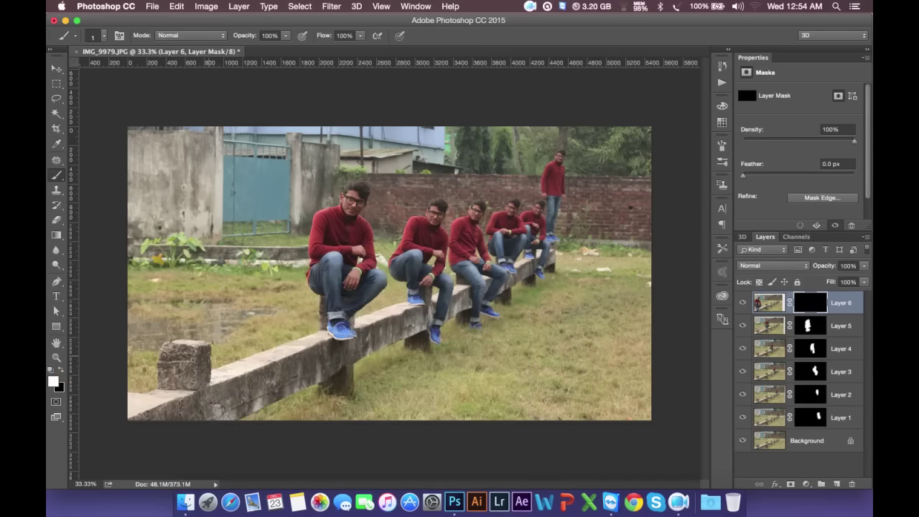
{"action": "right_click", "coordinate": [212, 262]}
{"action": "left_click", "coordinate": [316, 291]}
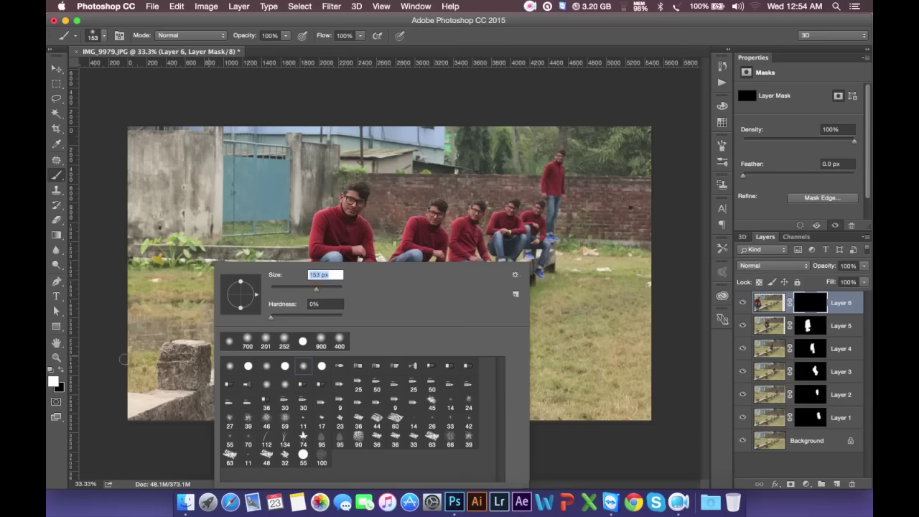
{"action": "left_click_drag", "start_coordinate": [317, 290], "coordinate": [338, 290]}
Step: Paint in the front man's legs and upper body through Layer 6's mask
{"action": "mouse_move", "coordinate": [191, 373]}
{"action": "left_mouse_down"}
{"action": "mouse_move", "coordinate": [162, 338]}
{"action": "mouse_move", "coordinate": [208, 420]}
{"action": "left_mouse_up"}
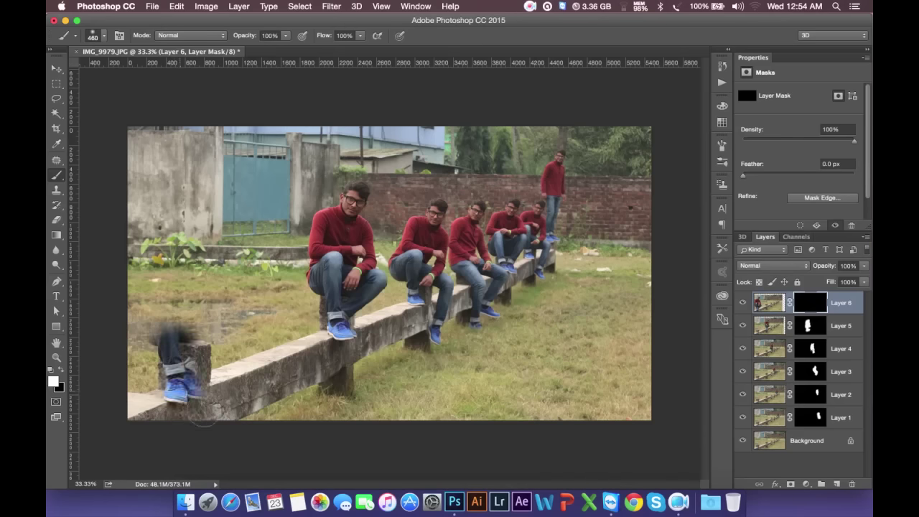
{"action": "mouse_move", "coordinate": [227, 316]}
{"action": "left_mouse_down"}
{"action": "mouse_move", "coordinate": [218, 359]}
{"action": "mouse_move", "coordinate": [244, 320]}
{"action": "mouse_move", "coordinate": [221, 299]}
{"action": "mouse_move", "coordinate": [180, 323]}
{"action": "mouse_move", "coordinate": [156, 256]}
{"action": "mouse_move", "coordinate": [212, 187]}
{"action": "mouse_move", "coordinate": [205, 276]}
{"action": "mouse_move", "coordinate": [219, 255]}
{"action": "mouse_move", "coordinate": [237, 316]}
{"action": "mouse_move", "coordinate": [190, 316]}
{"action": "mouse_move", "coordinate": [241, 309]}
{"action": "mouse_move", "coordinate": [215, 320]}
{"action": "mouse_move", "coordinate": [208, 196]}
{"action": "left_mouse_up"}
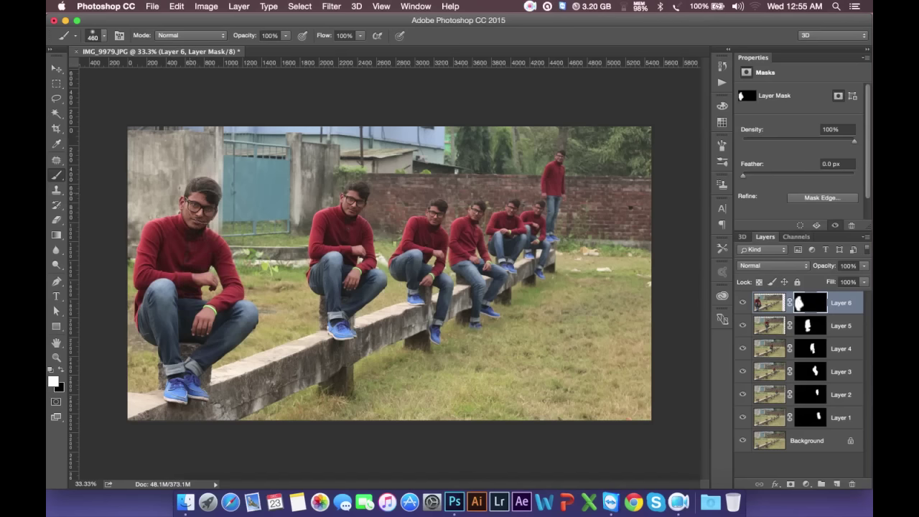
{"action": "left_click_drag", "start_coordinate": [216, 319], "coordinate": [193, 316]}
{"action": "left_click", "coordinate": [816, 436], "text": "shift"}
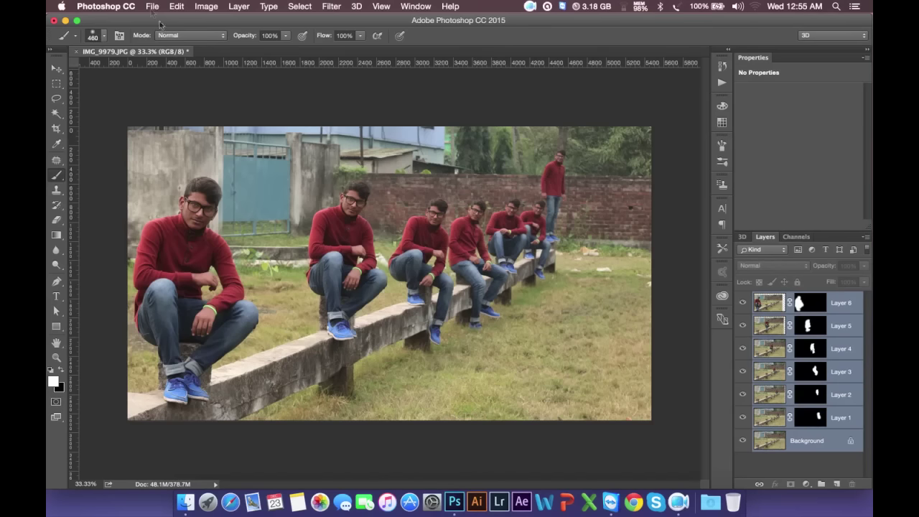
Step: Merge all visible layers into one image using Merge Visible
{"action": "right_click", "coordinate": [788, 446]}
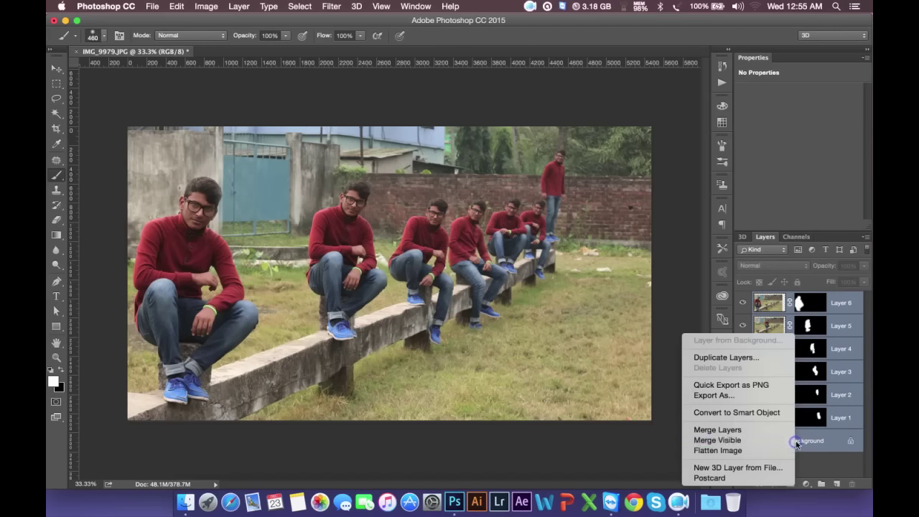
{"action": "left_click", "coordinate": [725, 431]}
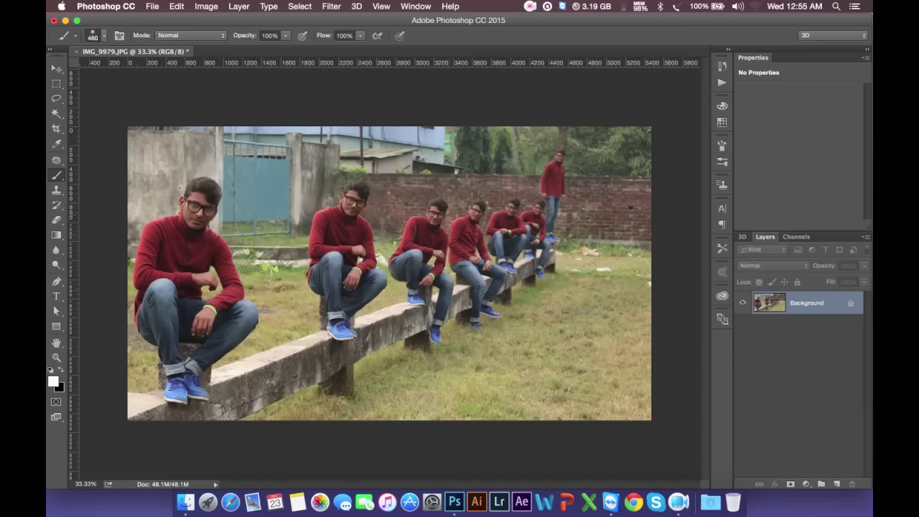
{"action": "left_click", "coordinate": [56, 68]}
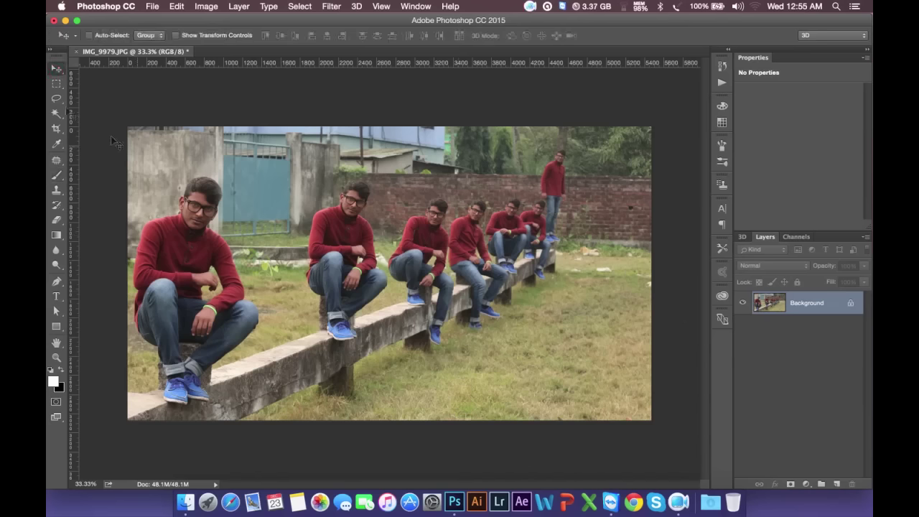
{"action": "left_click", "coordinate": [56, 128]}
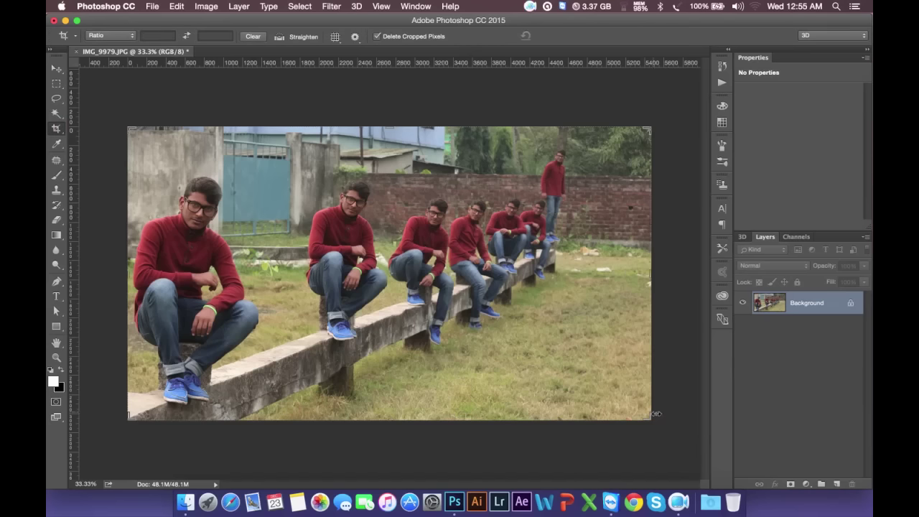
Step: Crop a strip off the right edge, leaving about 5052 × 3000 px
{"action": "left_click_drag", "start_coordinate": [655, 414], "coordinate": [642, 413]}
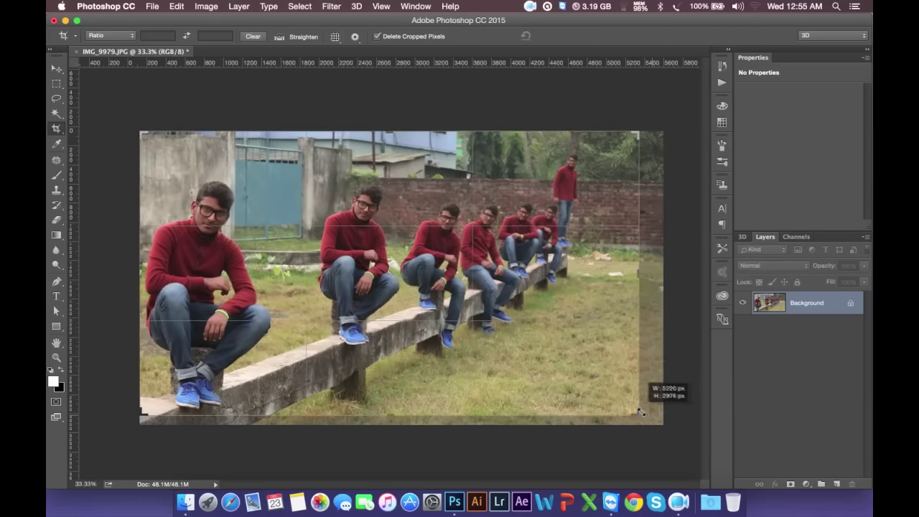
{"action": "left_click_drag", "start_coordinate": [641, 412], "coordinate": [634, 413]}
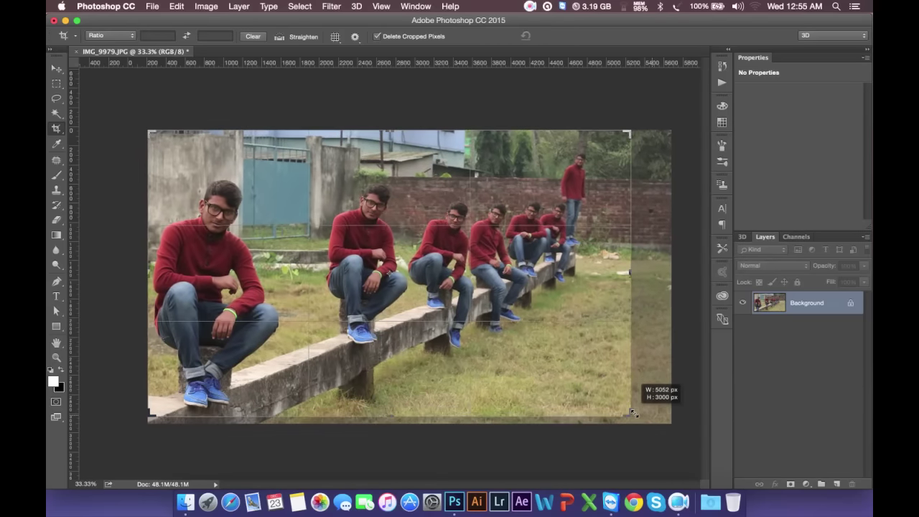
{"action": "left_click", "coordinate": [568, 36]}
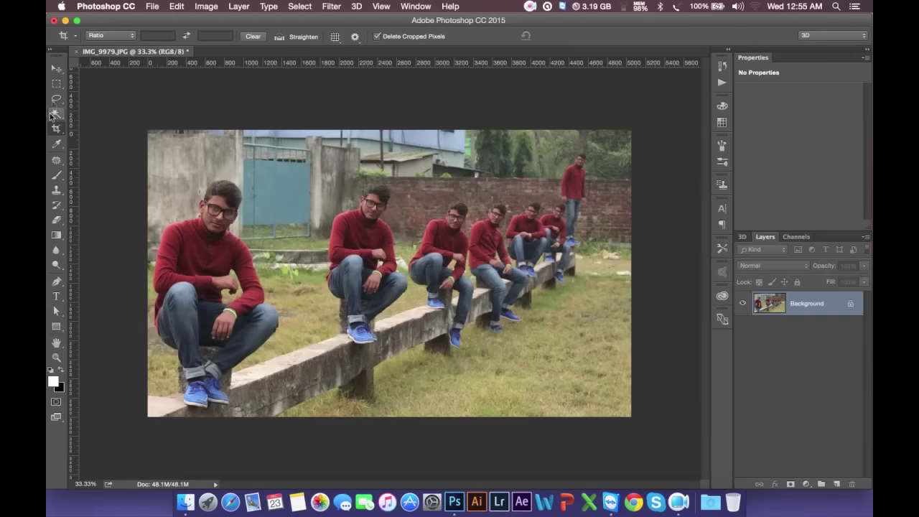
{"action": "left_click", "coordinate": [57, 68]}
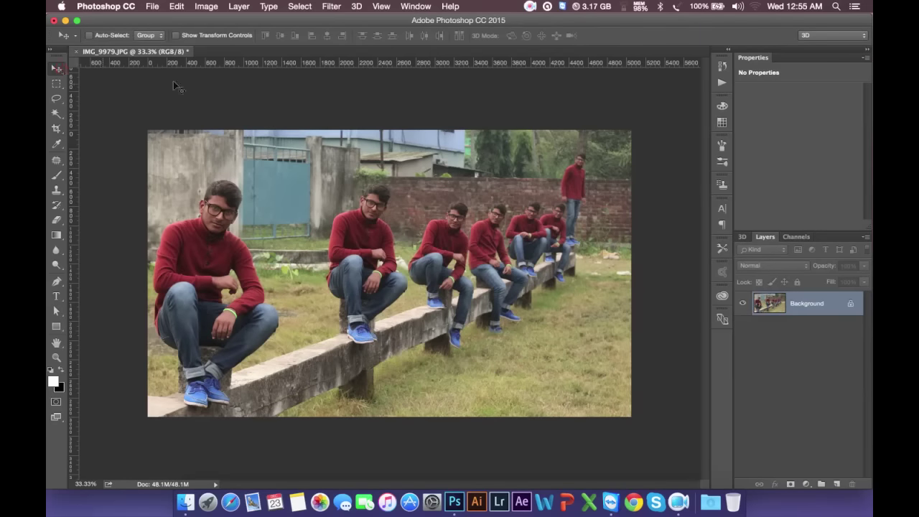
{"action": "left_click", "coordinate": [331, 6]}
{"action": "left_click", "coordinate": [349, 77]}
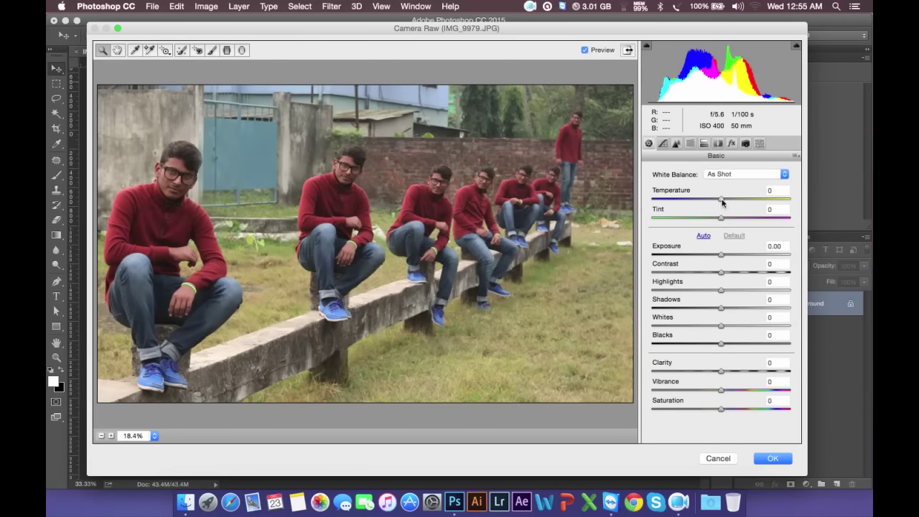
Step: In Camera Raw, set temperature +6, highlights -75, shadows +73, whites/blacks +28, vibrance +37
{"action": "left_click_drag", "start_coordinate": [722, 200], "coordinate": [732, 199]}
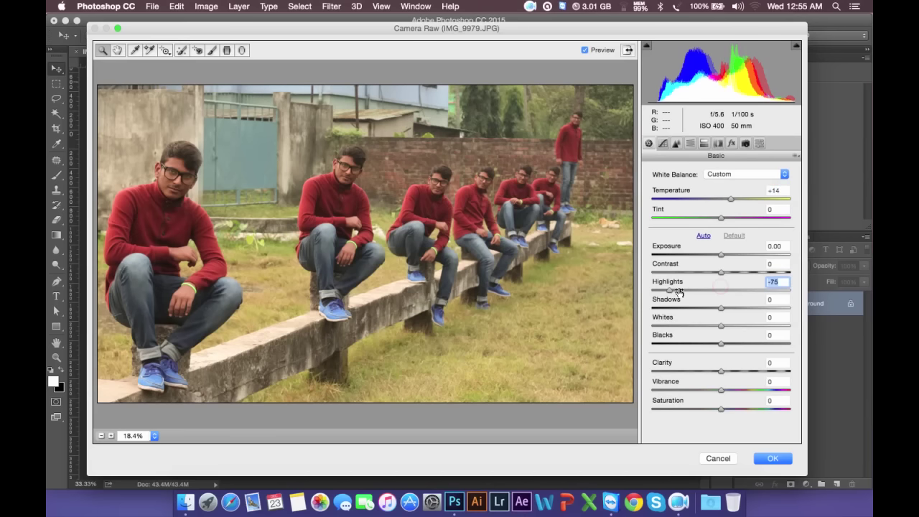
{"action": "left_click_drag", "start_coordinate": [722, 287], "coordinate": [670, 290]}
{"action": "left_click_drag", "start_coordinate": [721, 309], "coordinate": [771, 307]}
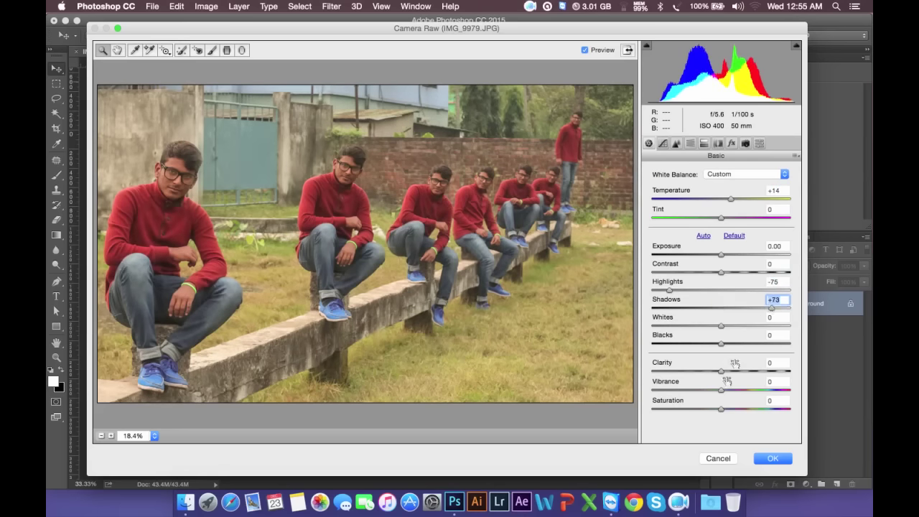
{"action": "left_click_drag", "start_coordinate": [722, 390], "coordinate": [749, 390]}
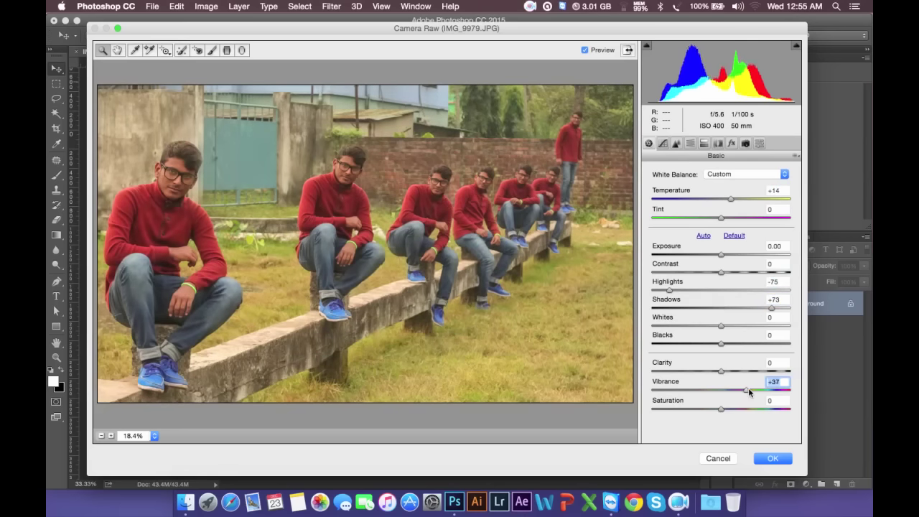
{"action": "left_click", "coordinate": [733, 200]}
{"action": "double_click", "coordinate": [733, 200]}
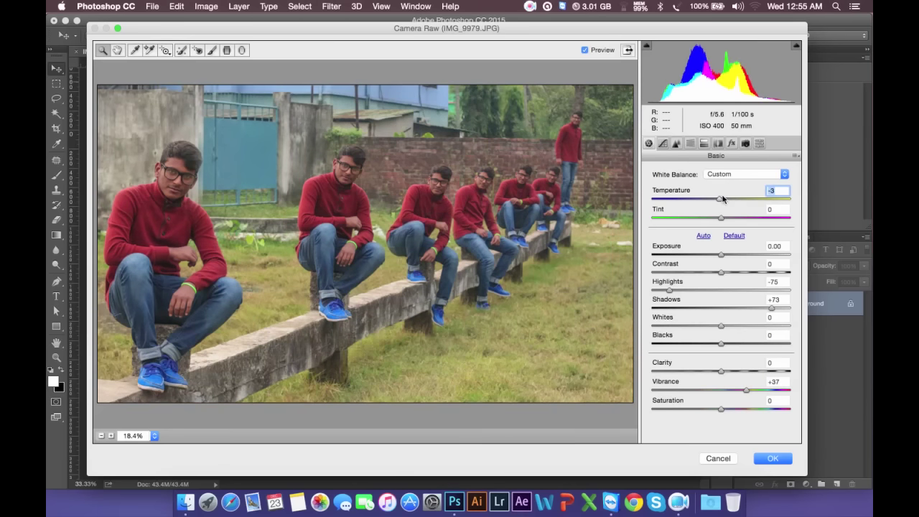
{"action": "left_click_drag", "start_coordinate": [725, 199], "coordinate": [729, 199]}
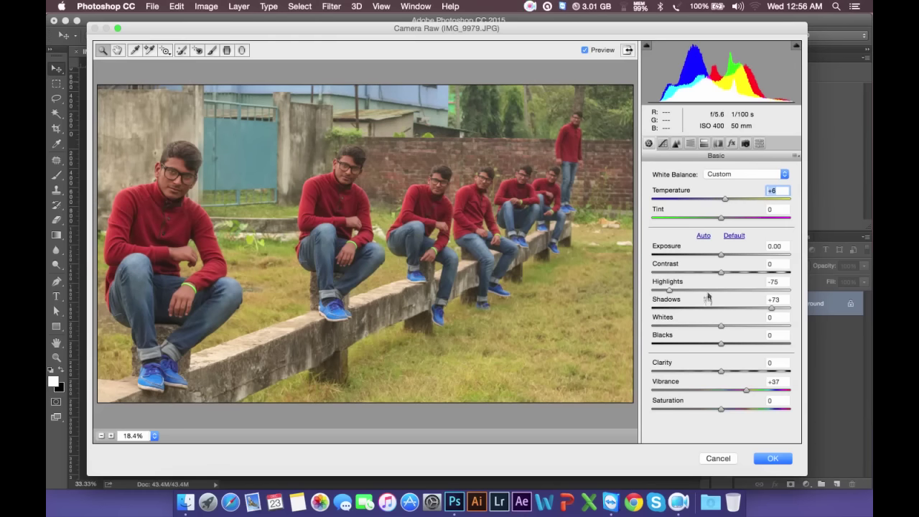
{"action": "mouse_move", "coordinate": [721, 344]}
{"action": "left_mouse_down"}
{"action": "mouse_move", "coordinate": [741, 344]}
{"action": "mouse_move", "coordinate": [744, 330]}
{"action": "left_mouse_up"}
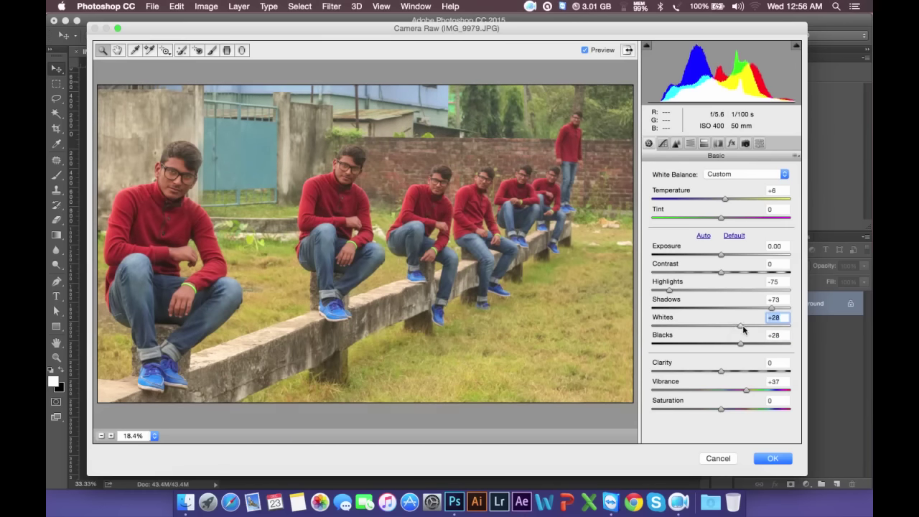
Step: Fine-tune temperature to +4, lift tone-curve highlights to +17, and apply the filter
{"action": "left_click", "coordinate": [729, 203]}
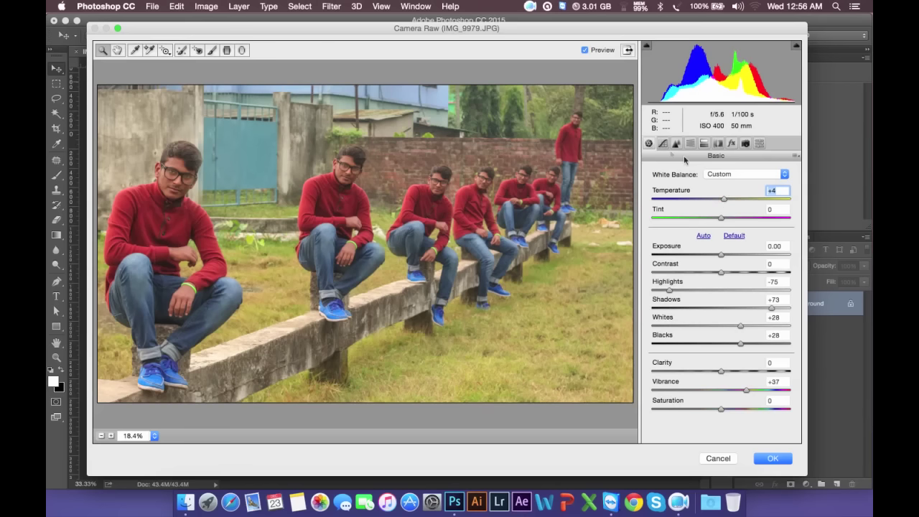
{"action": "left_click", "coordinate": [664, 144]}
{"action": "mouse_move", "coordinate": [724, 355]}
{"action": "left_mouse_down"}
{"action": "mouse_move", "coordinate": [737, 358]}
{"action": "mouse_move", "coordinate": [731, 389]}
{"action": "left_mouse_up"}
{"action": "left_click", "coordinate": [771, 459]}
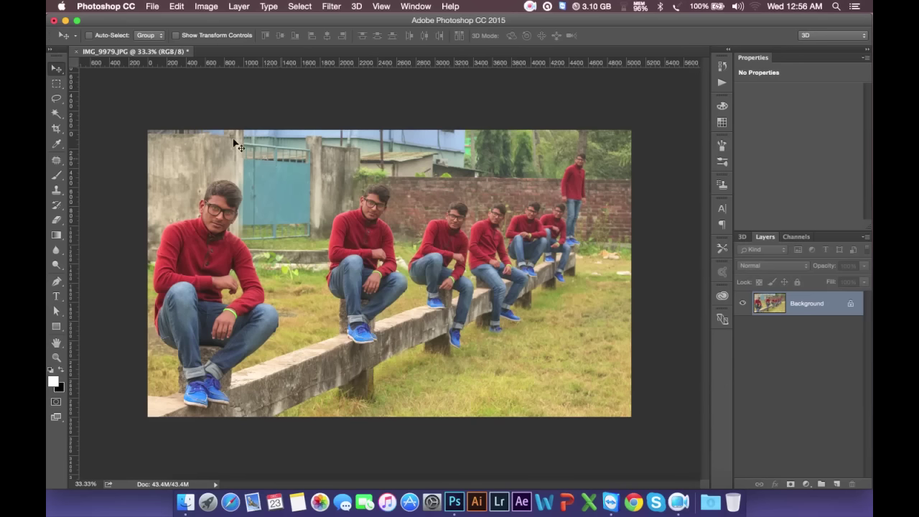
{"action": "left_click", "coordinate": [530, 8]}
{"action": "left_click", "coordinate": [530, 8]}
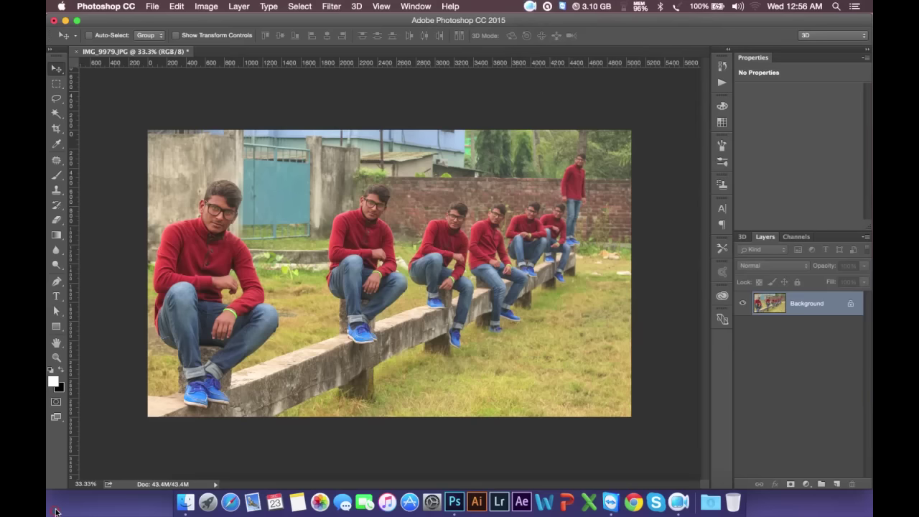